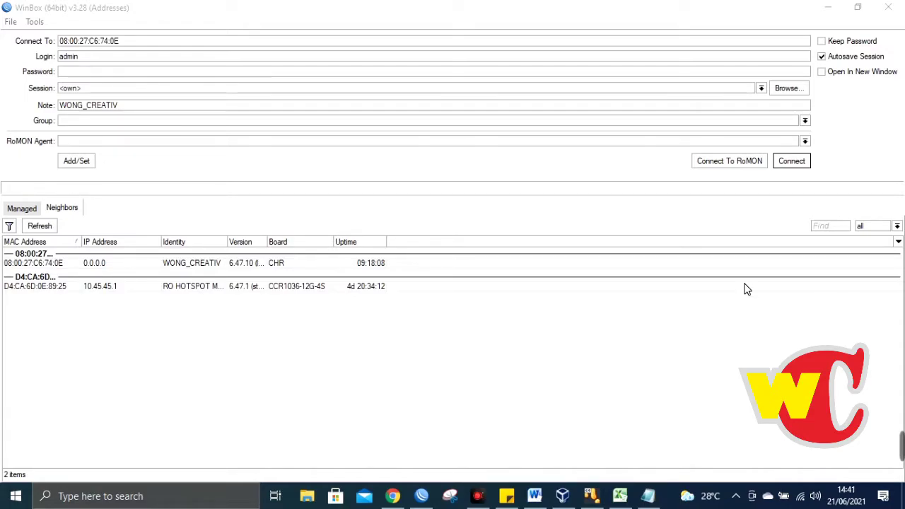
- Connect to the WONG_CREATIV router from Neighbors as admin with an empty password
left_click(90, 58)
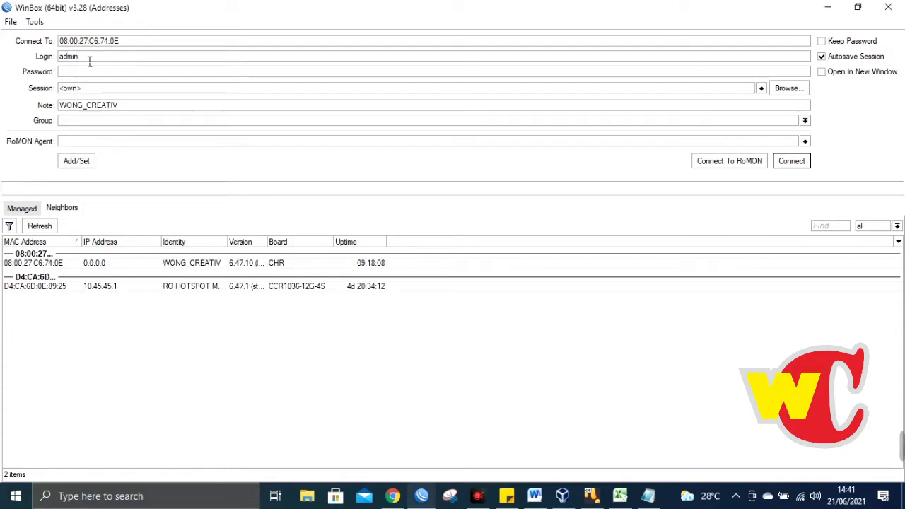
left_click(89, 72)
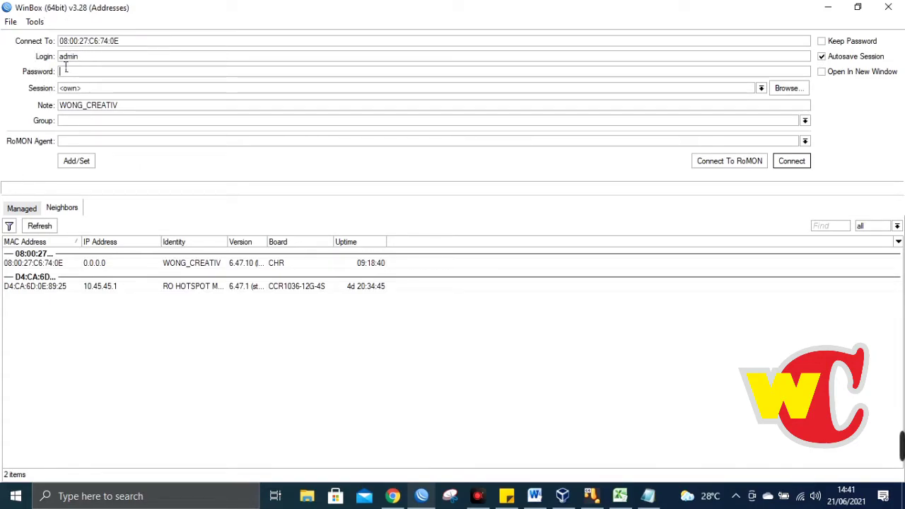
left_click(48, 264)
double_click(49, 266)
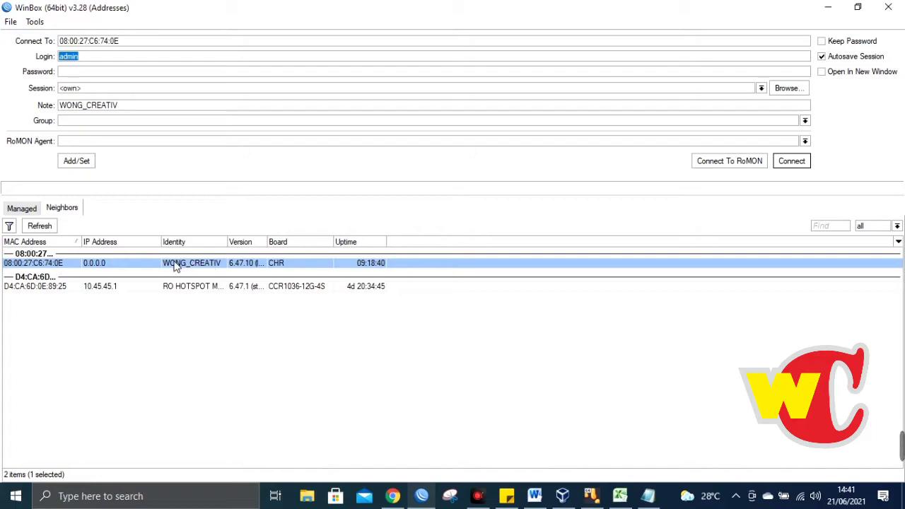
left_click(795, 164)
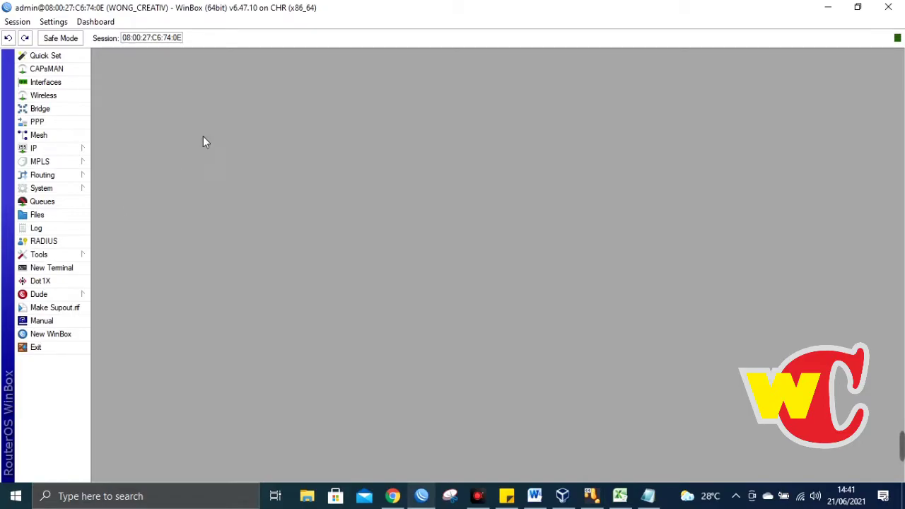
- In System > Users, widen the Name column and delete the extra full-group user
left_click(63, 188)
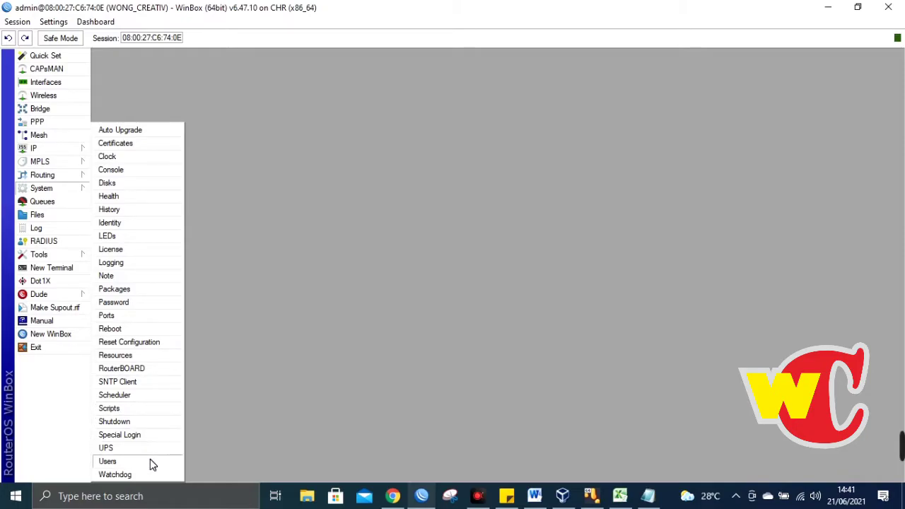
left_click(108, 462)
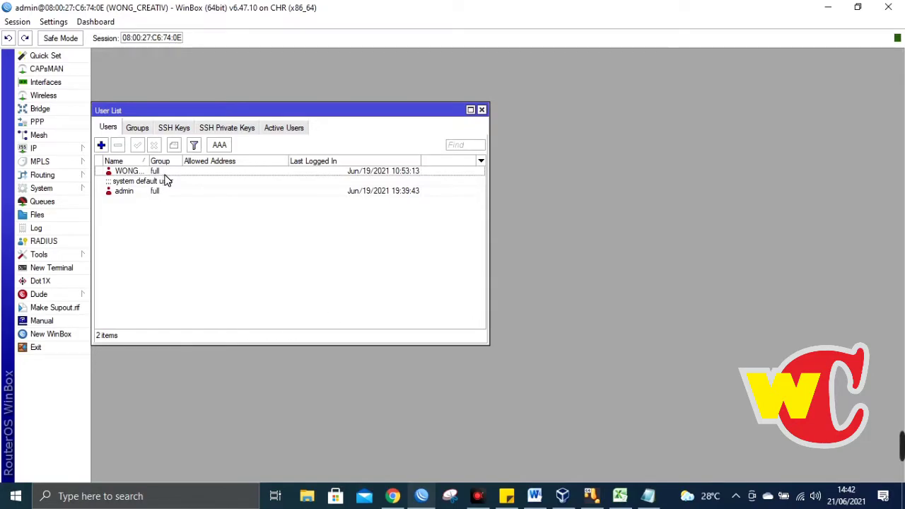
left_click_drag(149, 158, 196, 158)
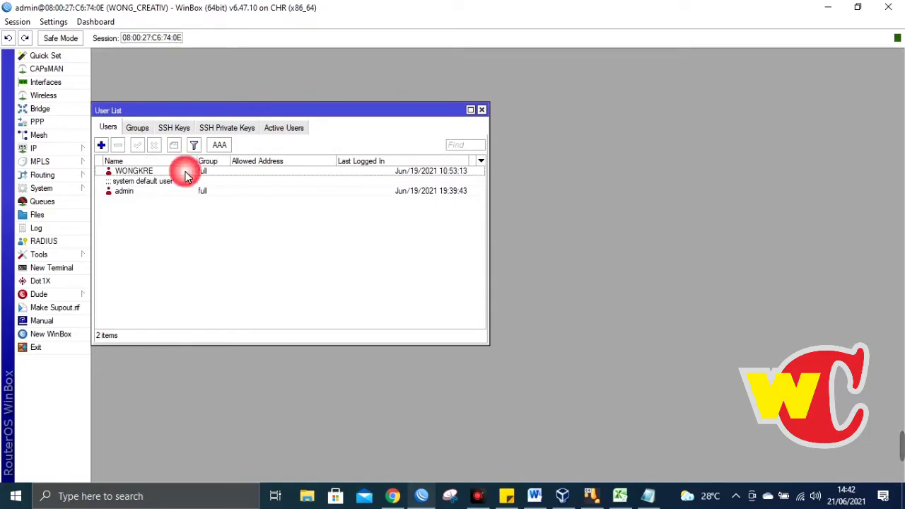
left_click(186, 174)
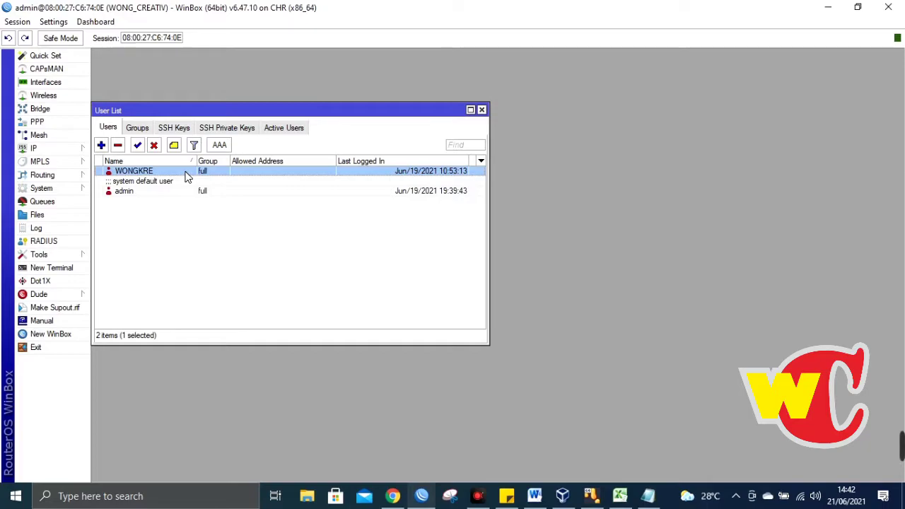
left_click(242, 191)
double_click(186, 176)
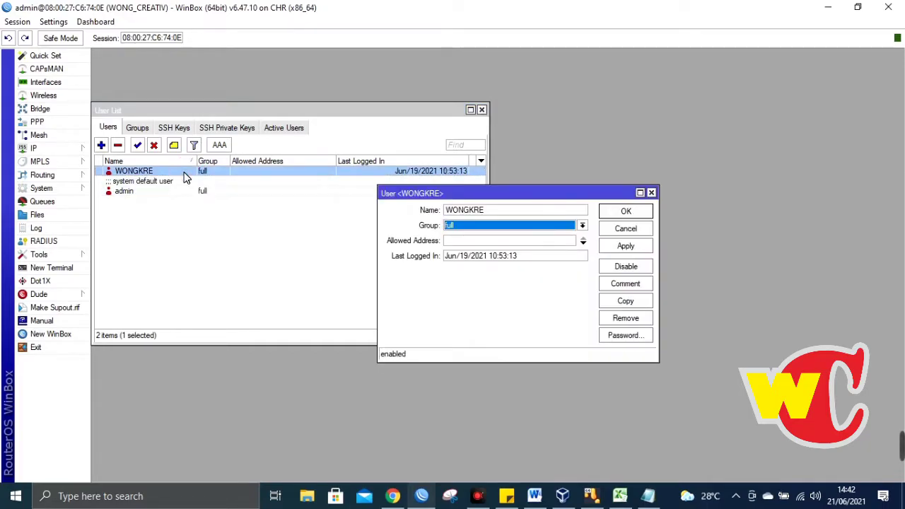
left_click(652, 192)
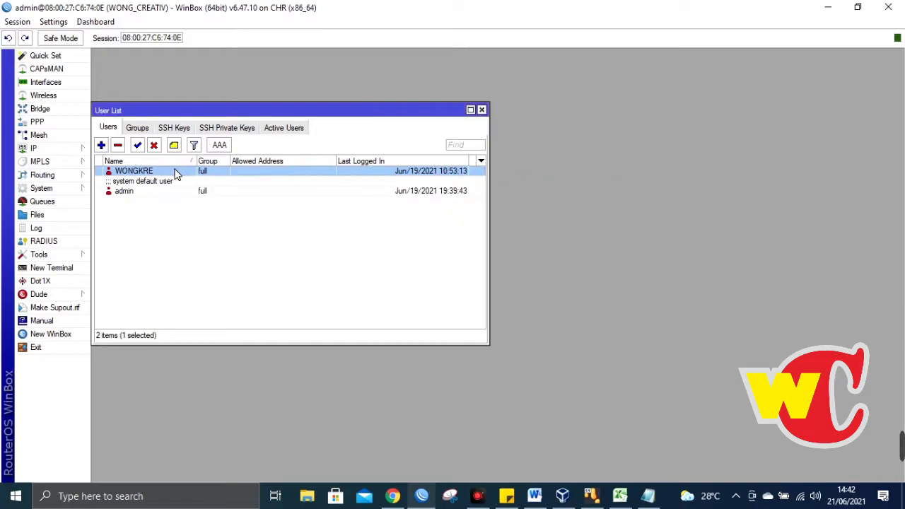
left_click(118, 146)
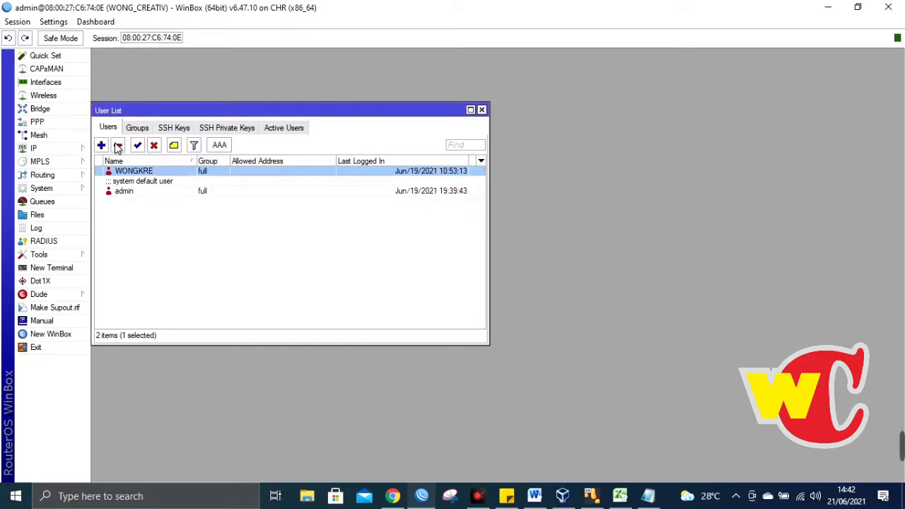
- Review the remaining admin user's settings, leaving it in the full group
left_click(174, 176)
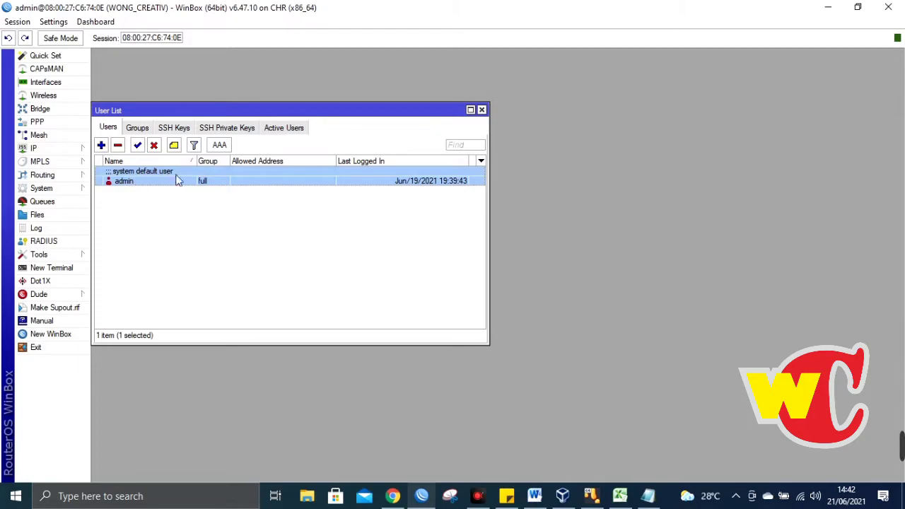
double_click(182, 182)
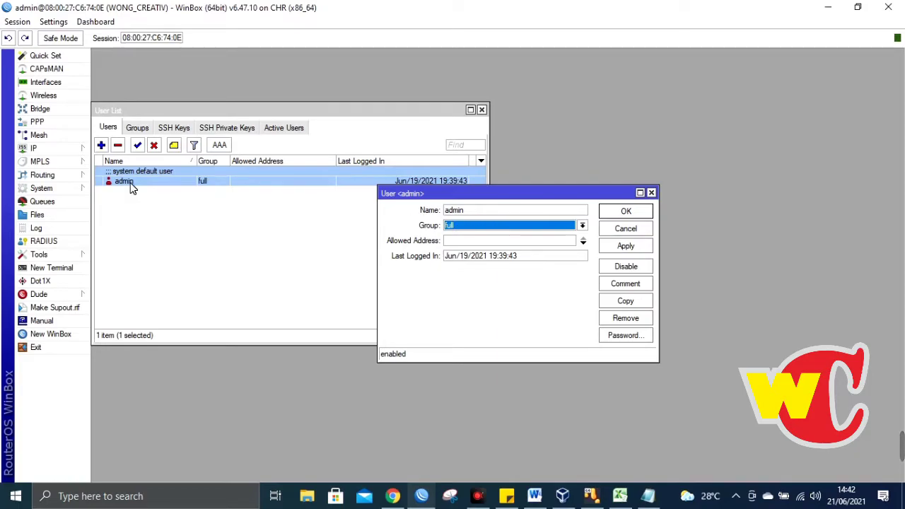
left_click(583, 226)
left_click(582, 226)
left_click(652, 192)
- On the Groups tab, compare the policies of the full, read and write groups
left_click(138, 130)
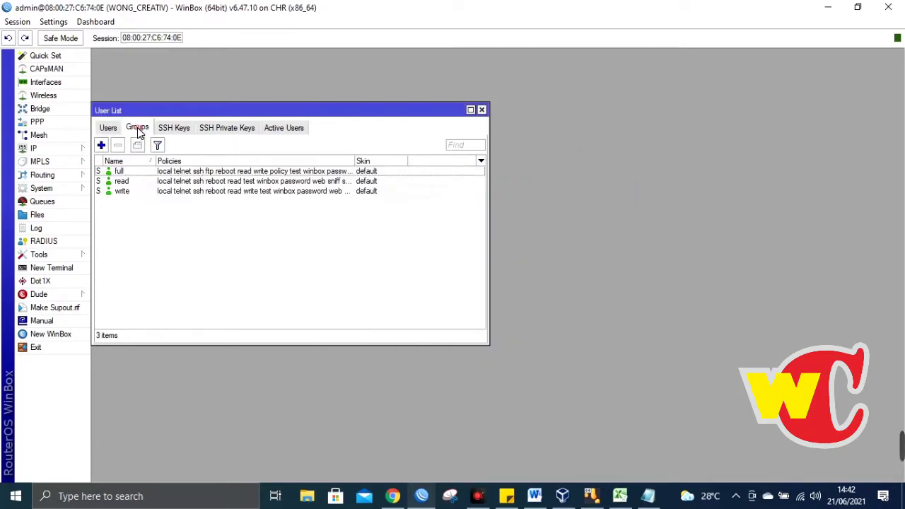
left_click(126, 173)
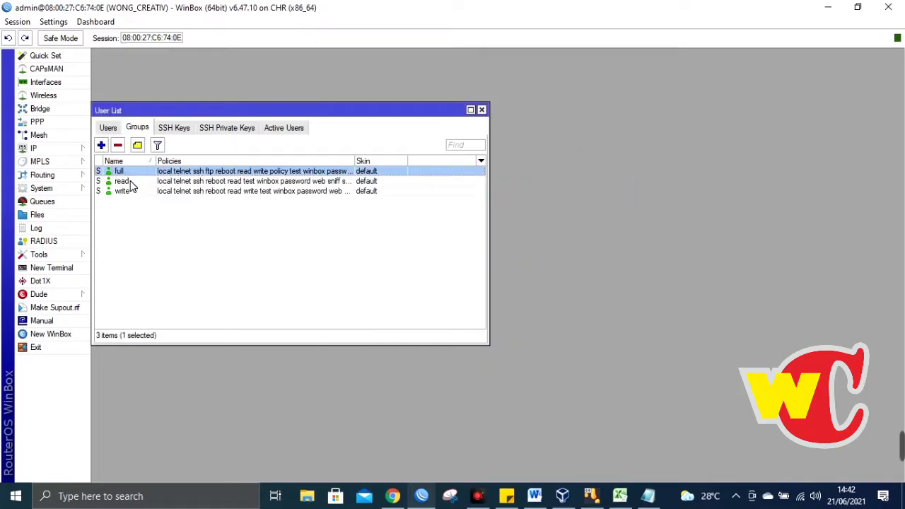
left_click(129, 181)
left_click(141, 193)
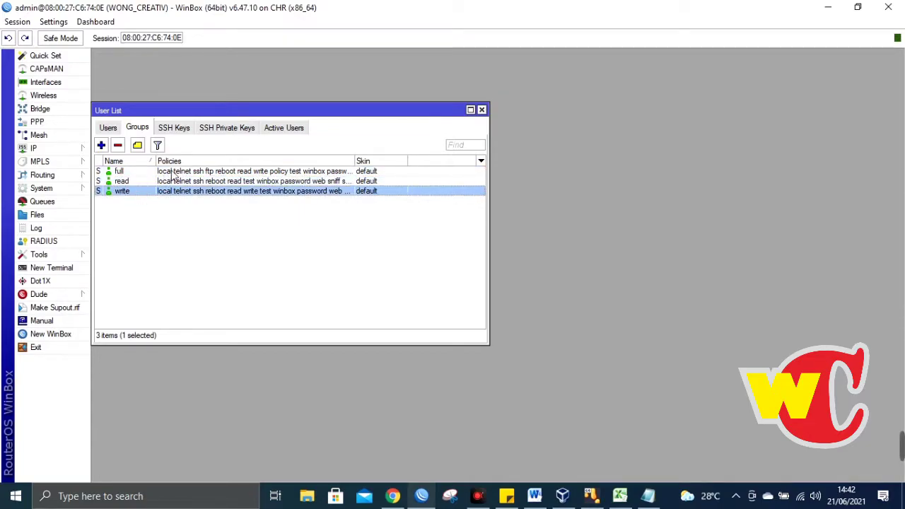
left_click(127, 172)
left_click(127, 182)
left_click(127, 191)
left_click(126, 182)
left_click(134, 172)
left_click(132, 182)
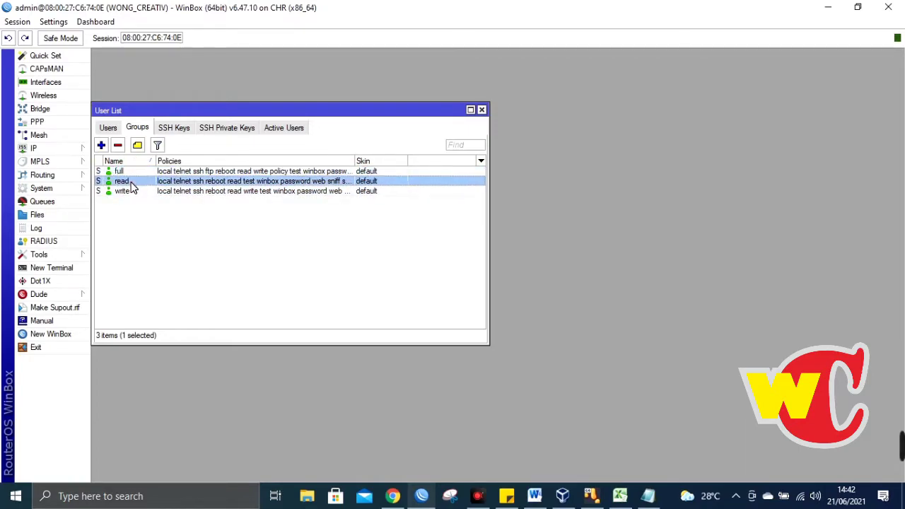
left_click(131, 191)
left_click(128, 182)
- Open the read group's policy settings
left_click(140, 191)
left_click(144, 182)
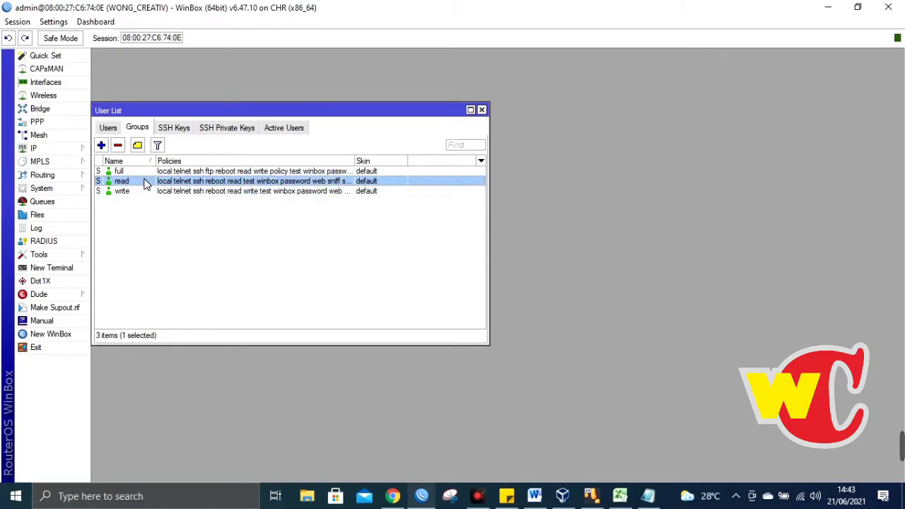
double_click(144, 182)
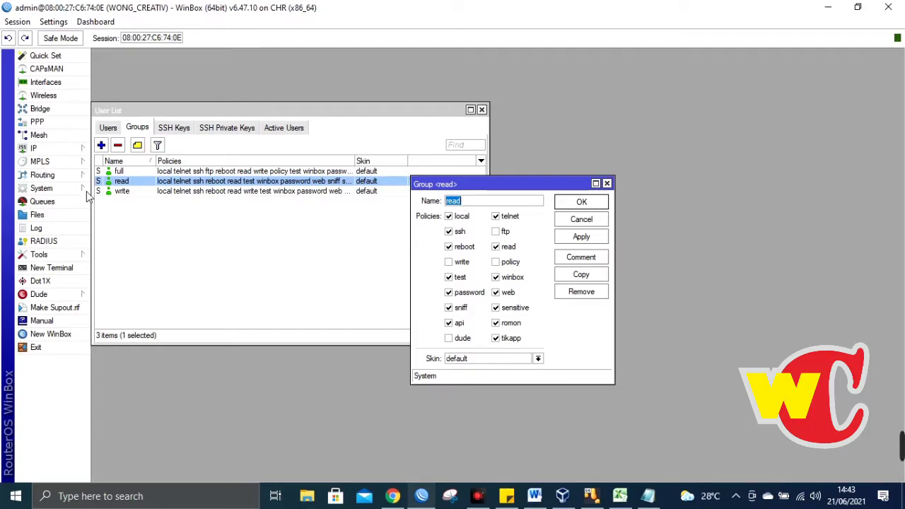
- Close IP Addresses and the user list, then reopen System > Users on the Users tab
left_click(81, 148)
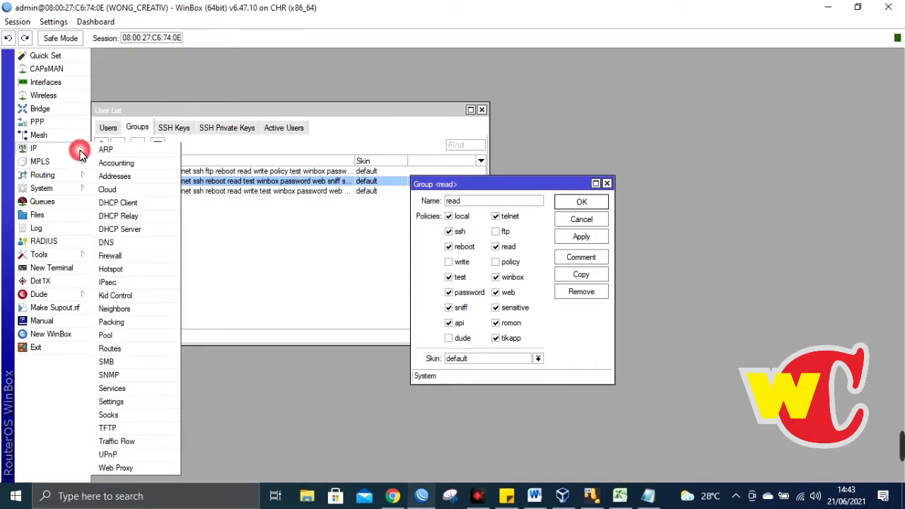
left_click(107, 175)
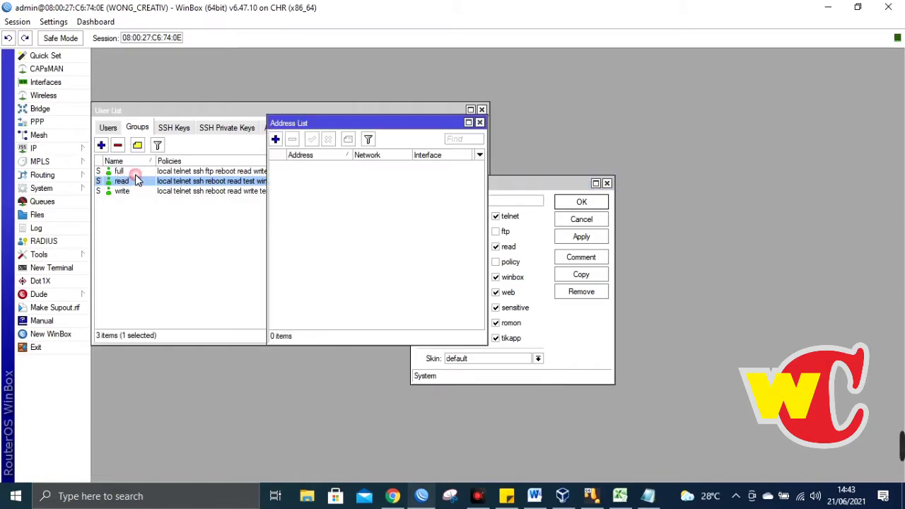
left_click(481, 110)
left_click(481, 109)
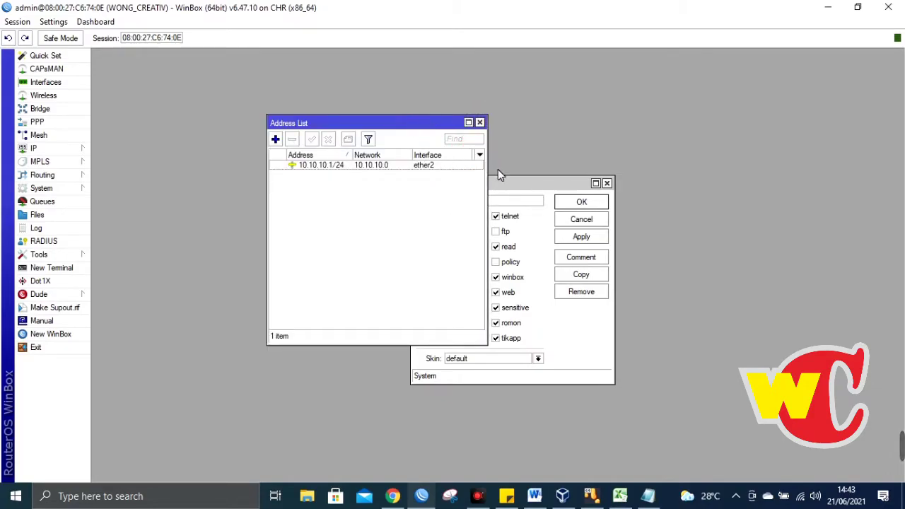
left_click(480, 123)
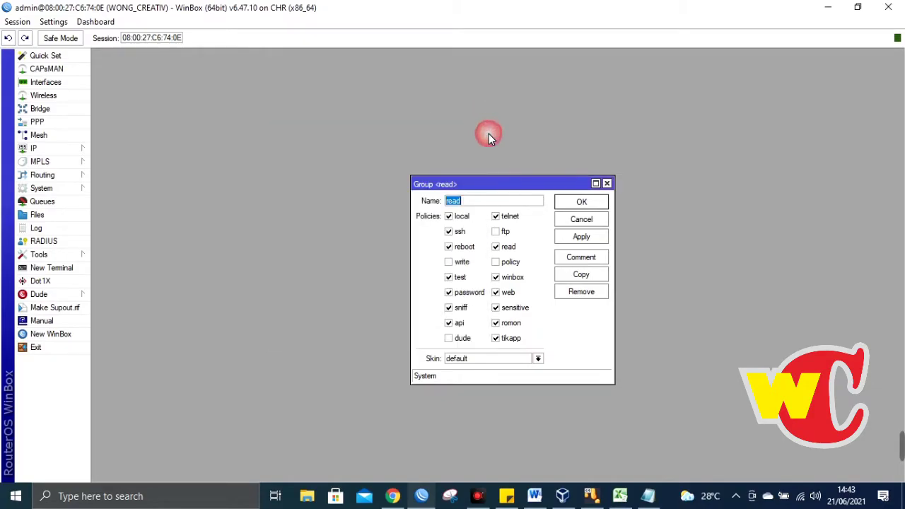
left_click(56, 190)
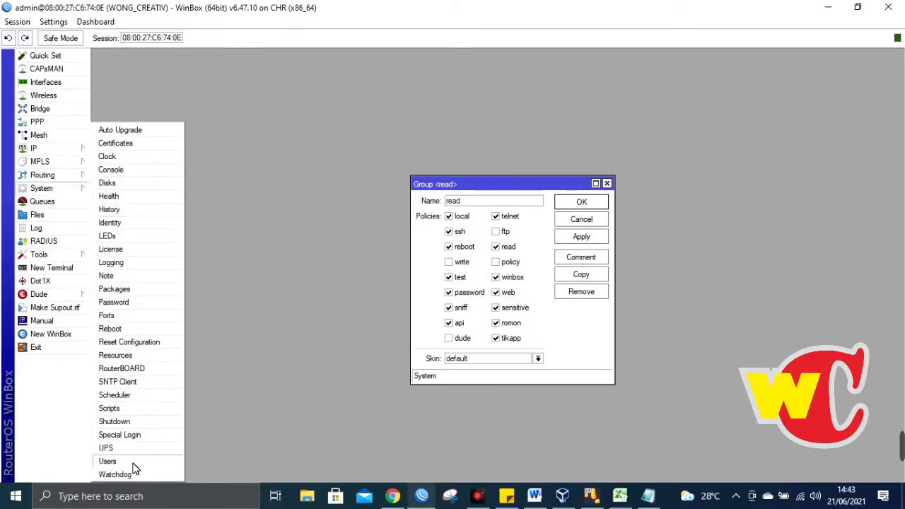
left_click(133, 464)
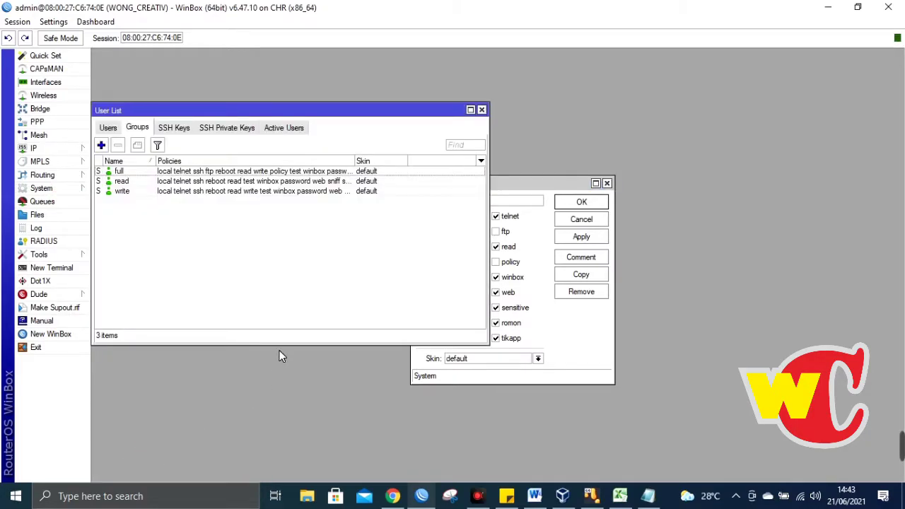
left_click(107, 128)
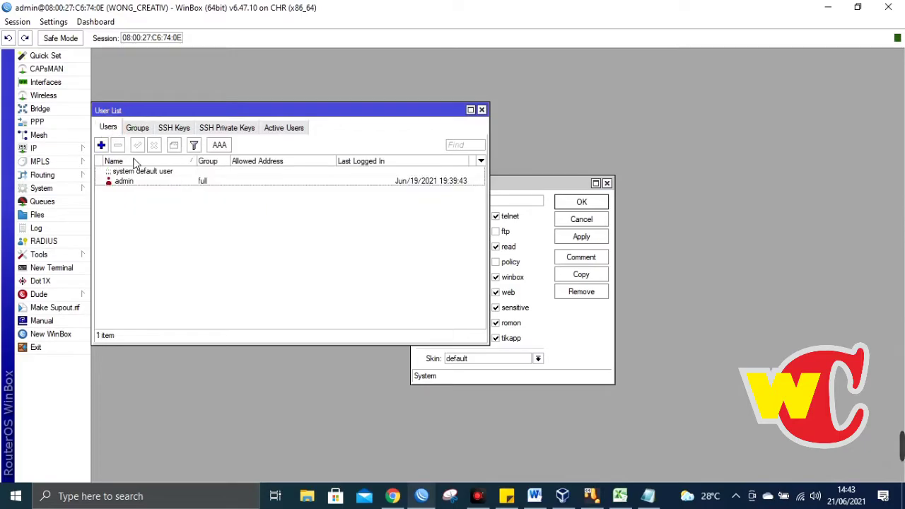
left_click(150, 178)
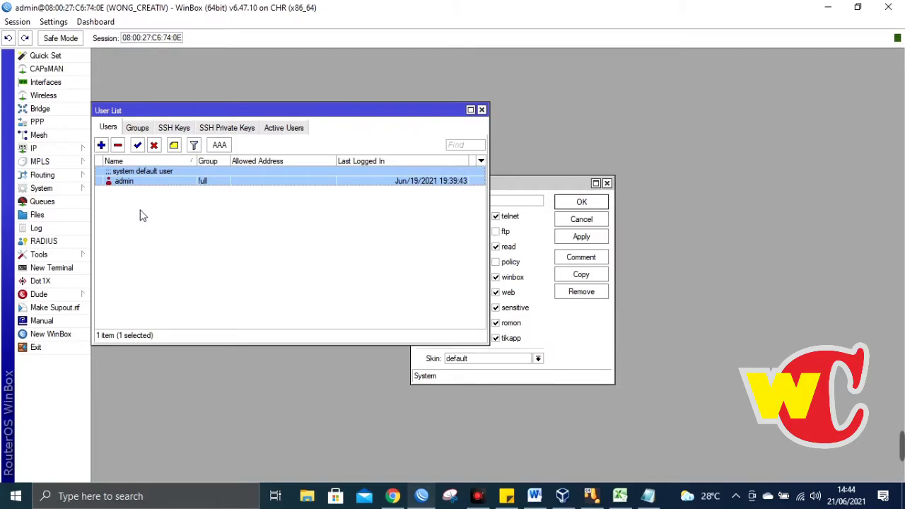
- Add a new user, replacing the default name user1 with WONG
left_click(102, 146)
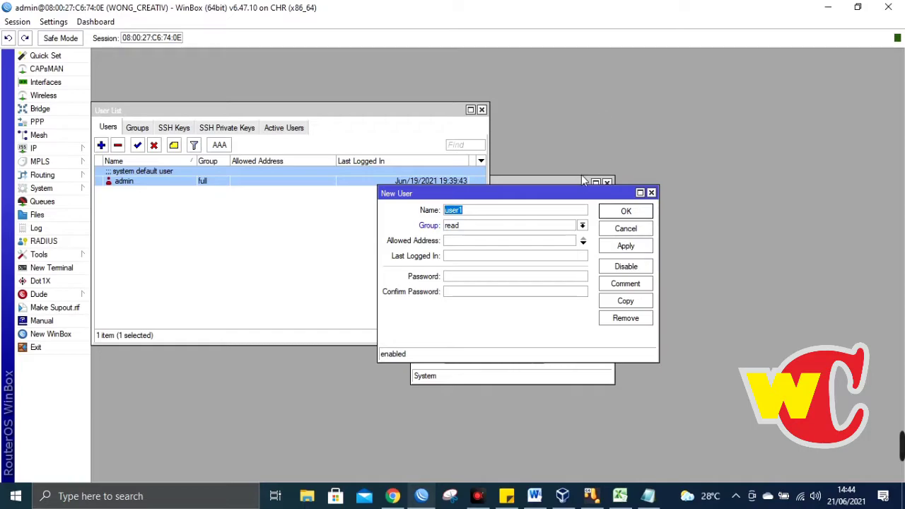
left_click(487, 215)
left_click_drag(487, 215, 438, 215)
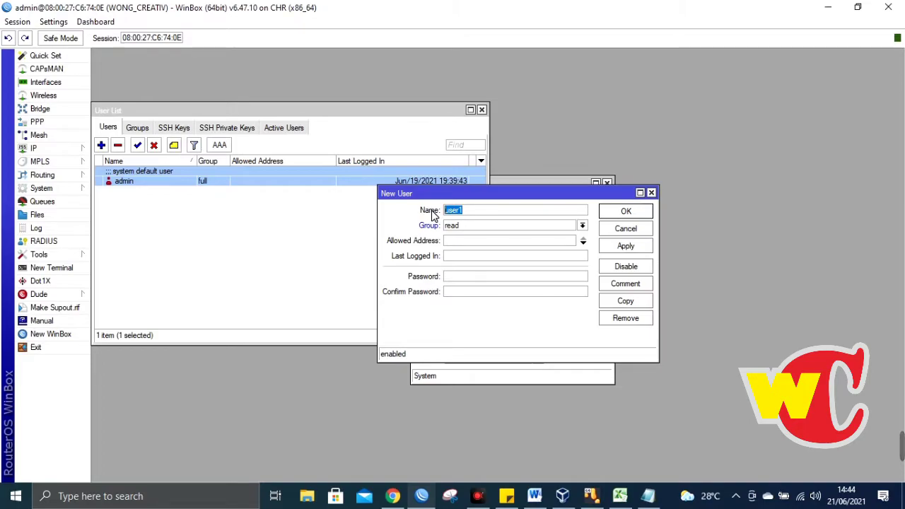
type("wong_")
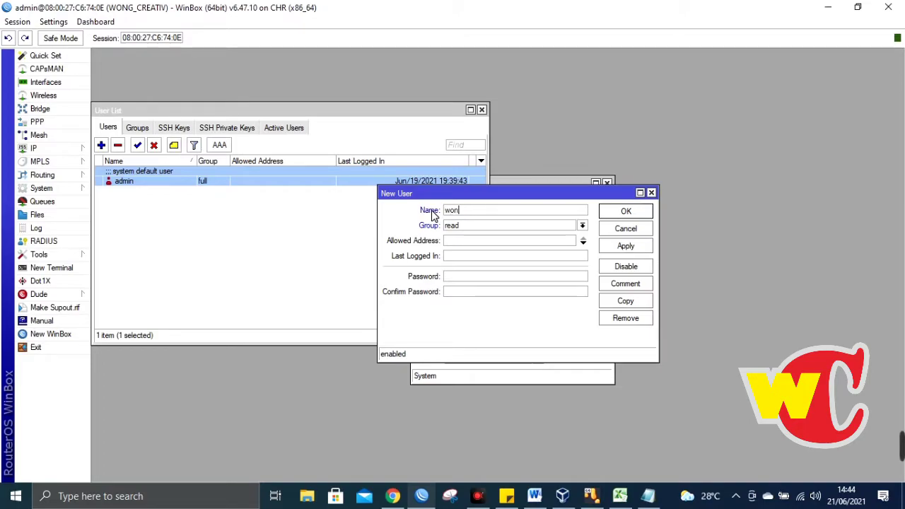
key("BackSpace")
key("BackSpace")
key("BackSpace")
key("BackSpace")
key("BackSpace")
type("WONG")
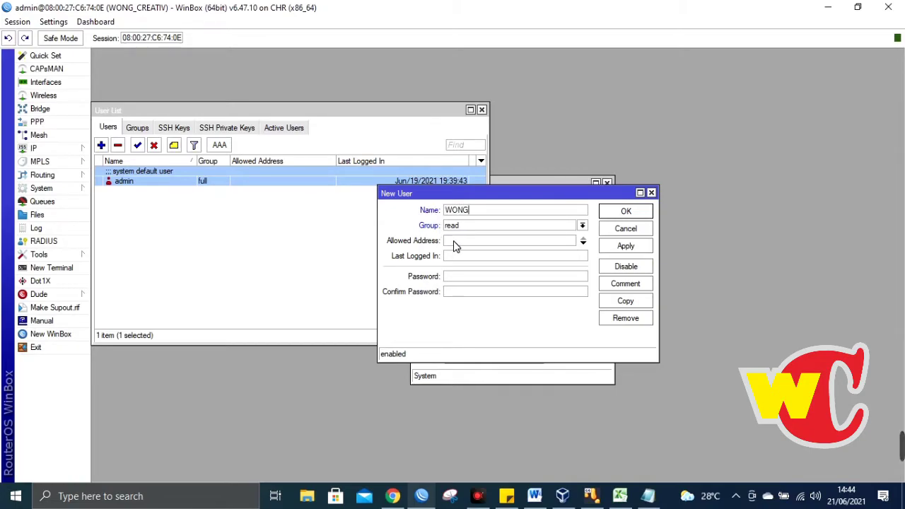
- Set the new WONG user's group to full
left_click(583, 227)
left_click(583, 226)
left_click(582, 227)
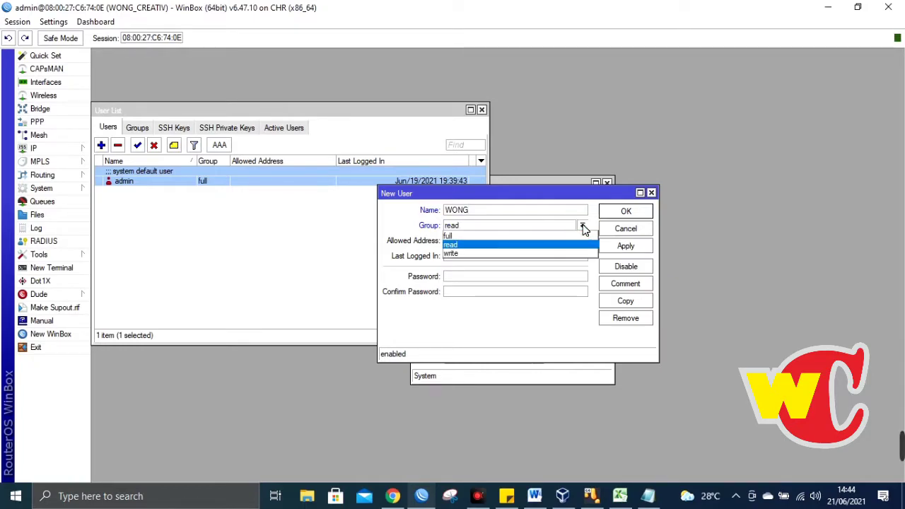
left_click(583, 227)
left_click(583, 227)
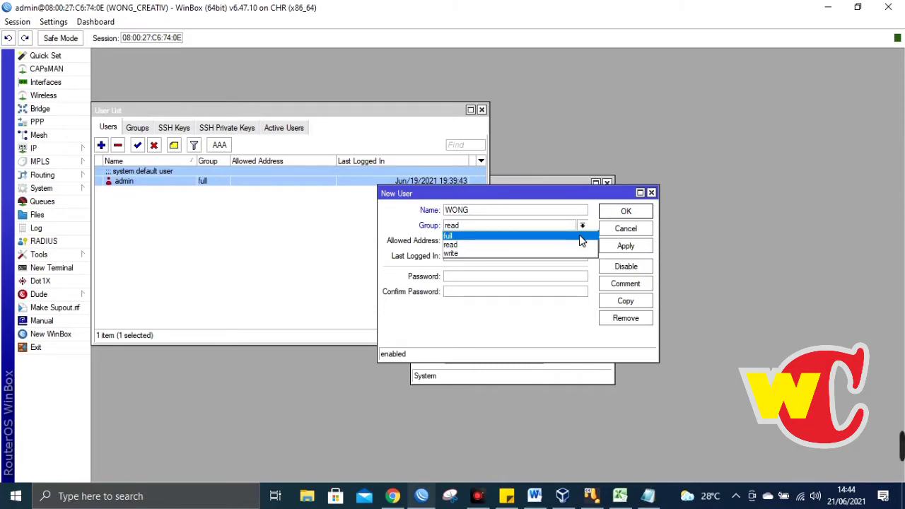
left_click(580, 236)
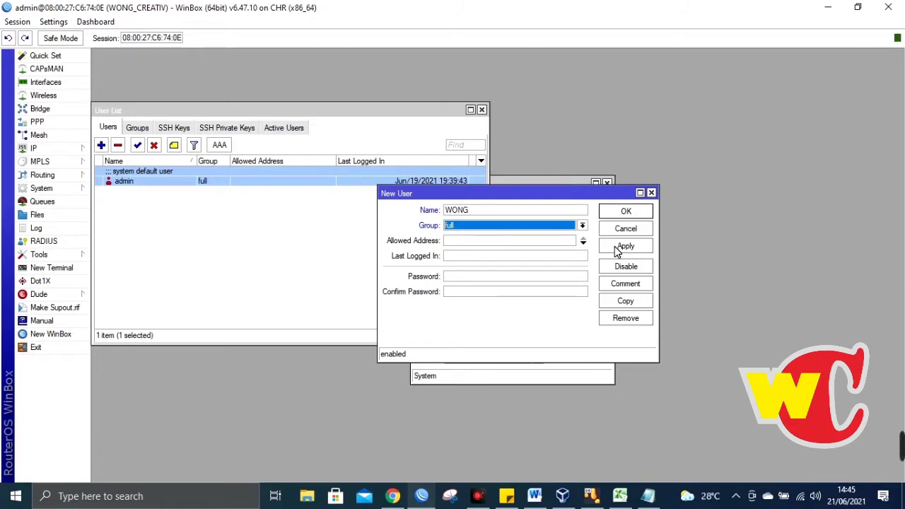
- Enter and confirm WONG's password, then apply and save the full-group user
left_click(584, 226)
left_click(584, 226)
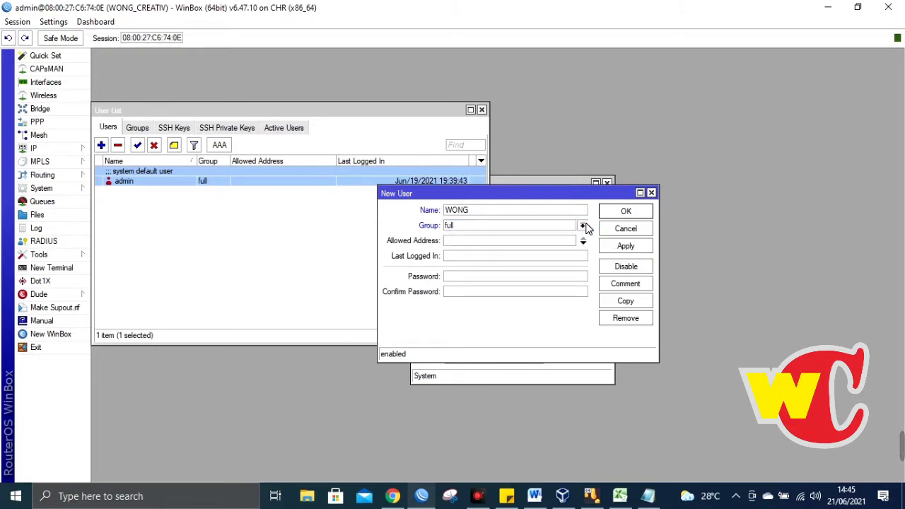
left_click(460, 280)
type("******")
left_click(467, 295)
type("******")
left_click(625, 246)
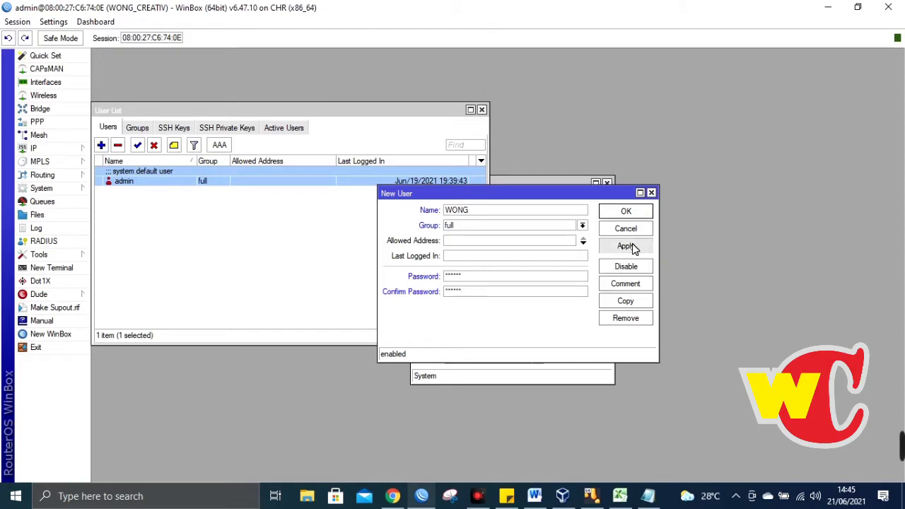
left_click(641, 209)
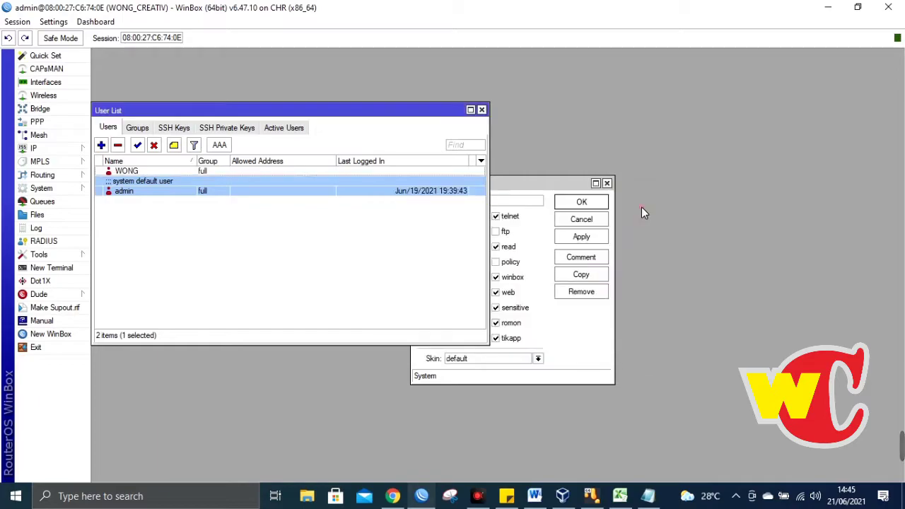
left_click(205, 171)
left_click(194, 189)
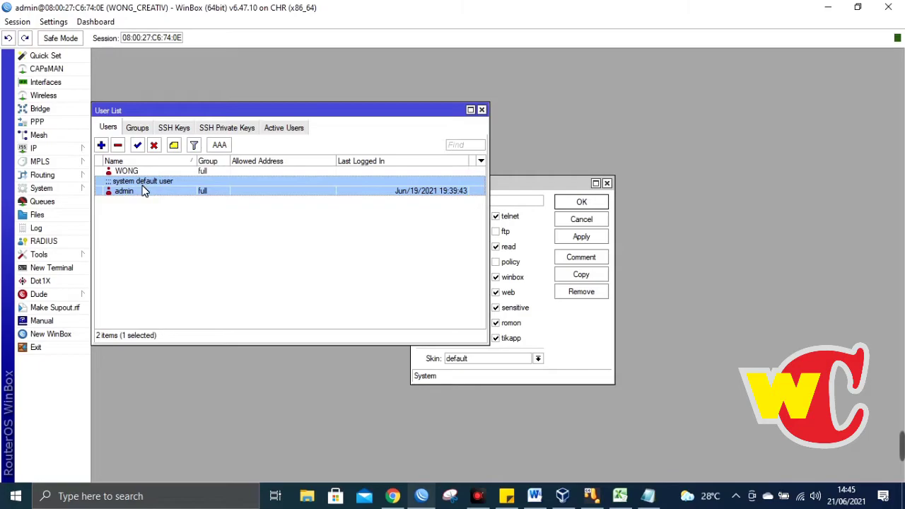
- Select the default admin account and remove it, leaving only WONG
right_click(142, 189)
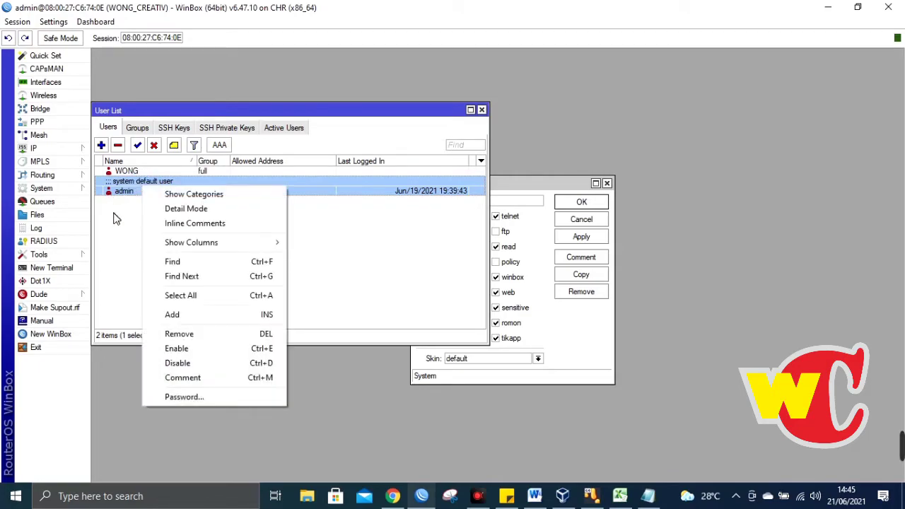
left_click(116, 218)
left_click(146, 191)
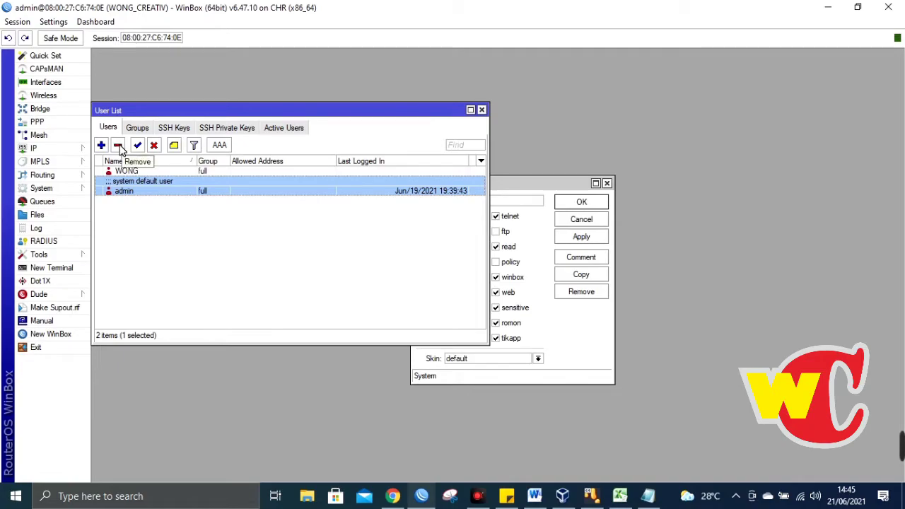
left_click(120, 147)
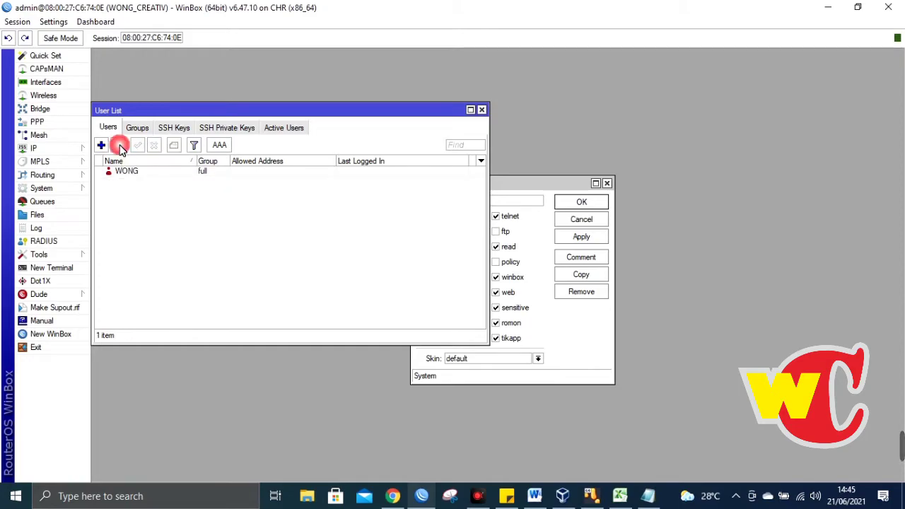
left_click(174, 172)
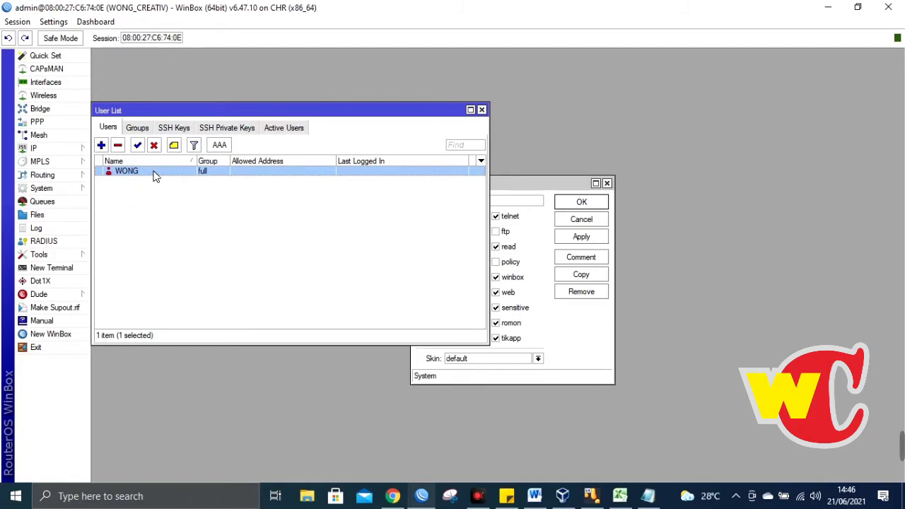
- Relaunch WinBox and try logging in to WONG_CREATIV as admin, which is rejected
left_click(57, 348)
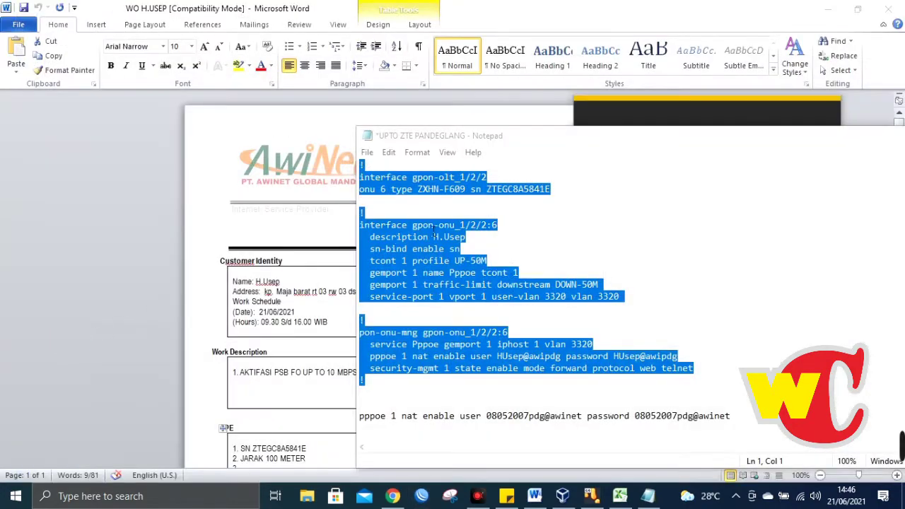
left_click(422, 496)
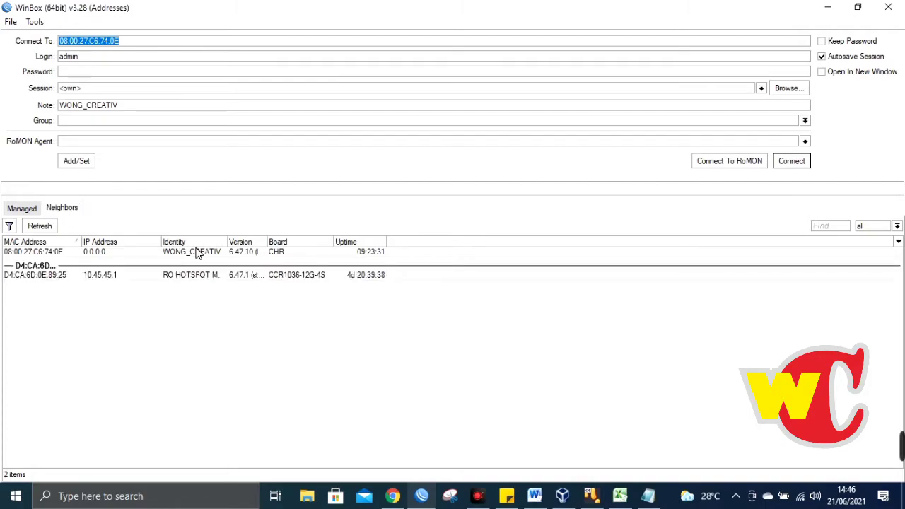
left_click(196, 252)
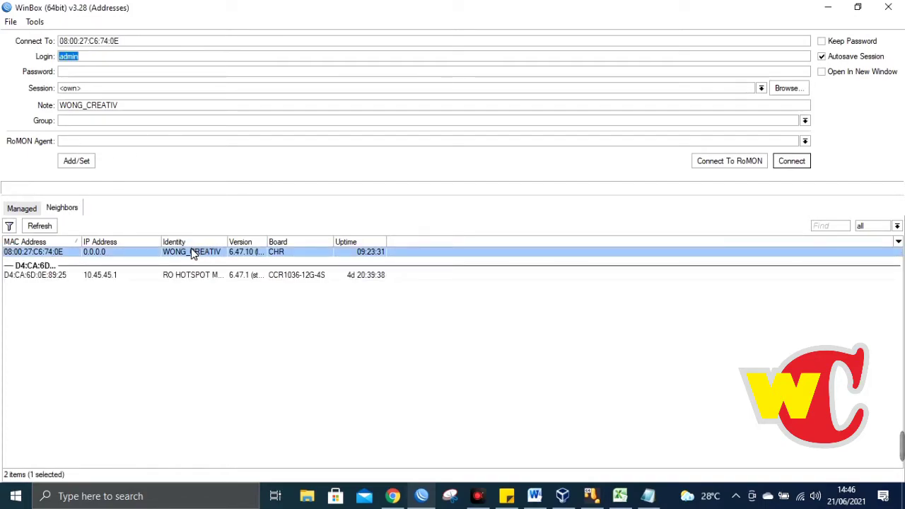
left_click(55, 252)
left_click(78, 74)
left_click(792, 162)
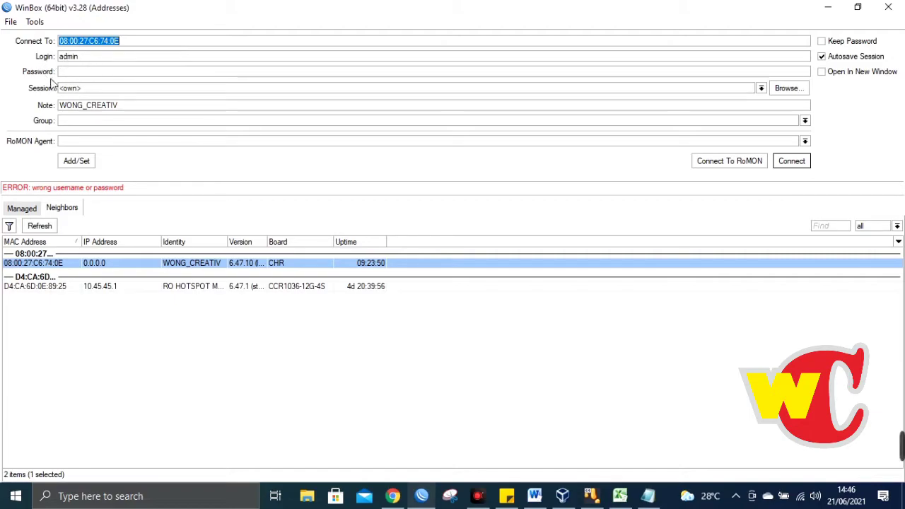
- Log in to WONG_CREATIV as WONG with its password
key("Tab")
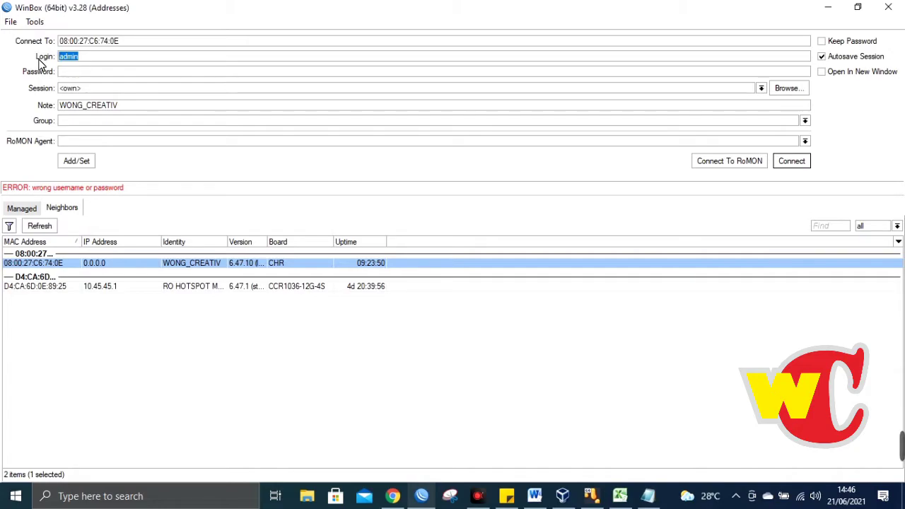
type("WONG")
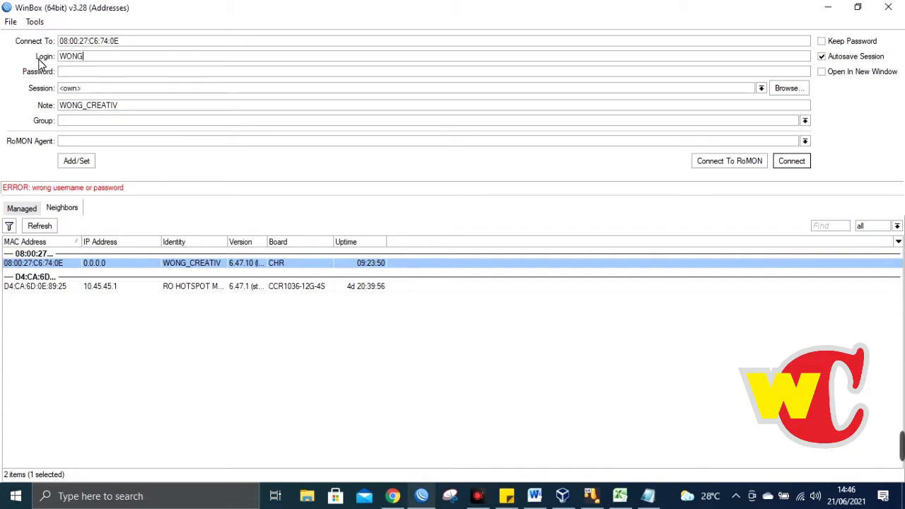
key("Tab")
type("123456")
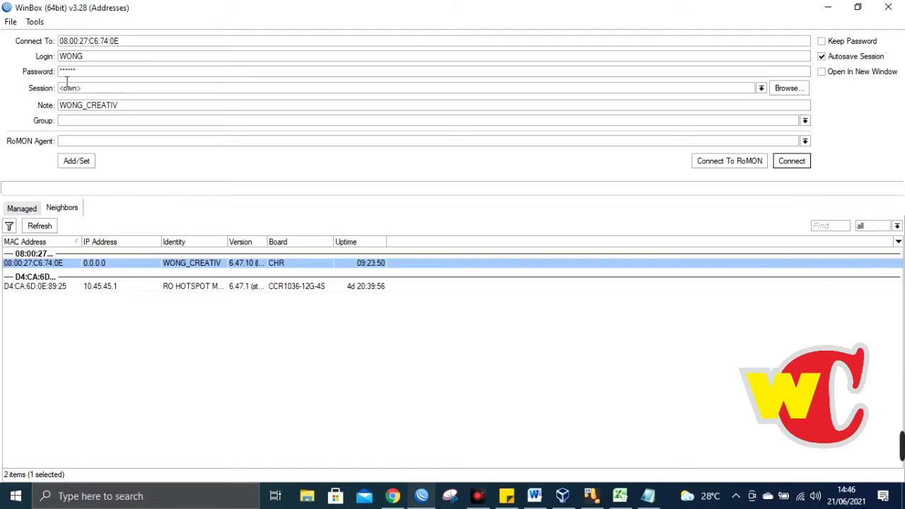
left_click(794, 165)
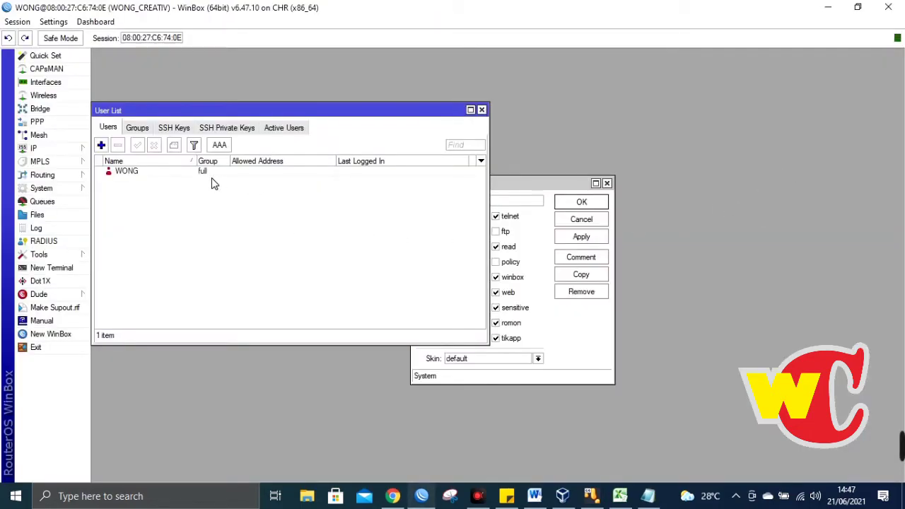
left_click(213, 176)
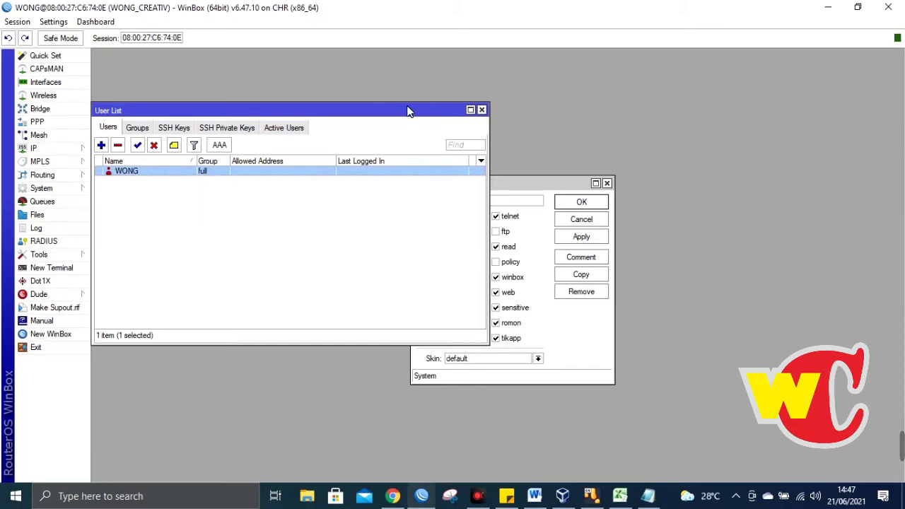
left_click_drag(410, 111, 472, 110)
left_click(200, 127)
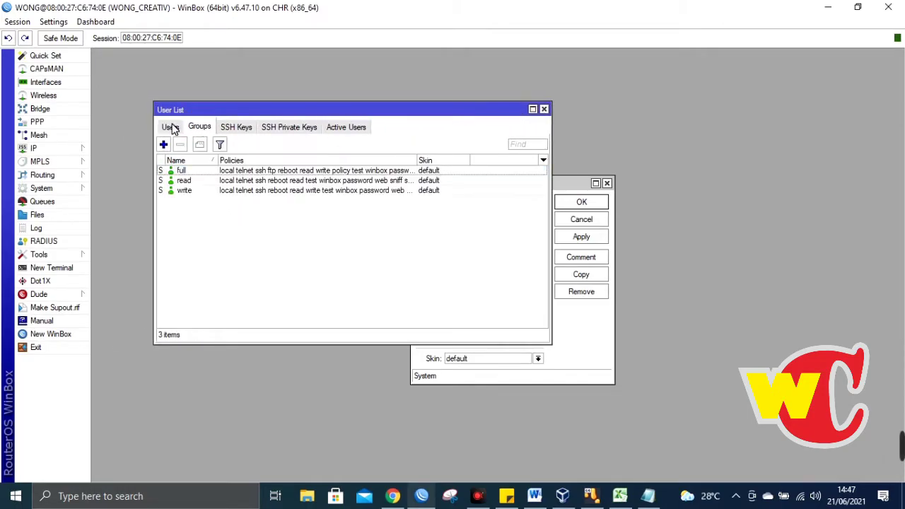
left_click(171, 126)
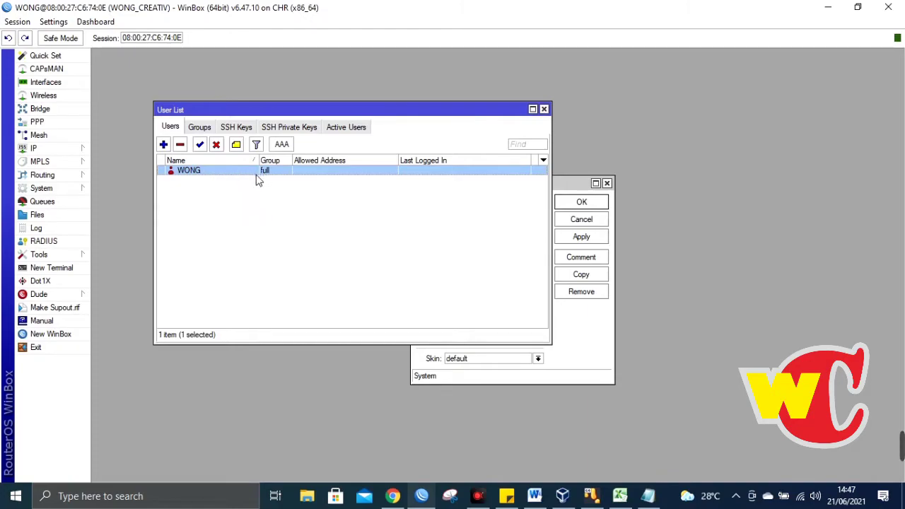
- Add a new user DELTA and assign it to the read group
left_click(163, 145)
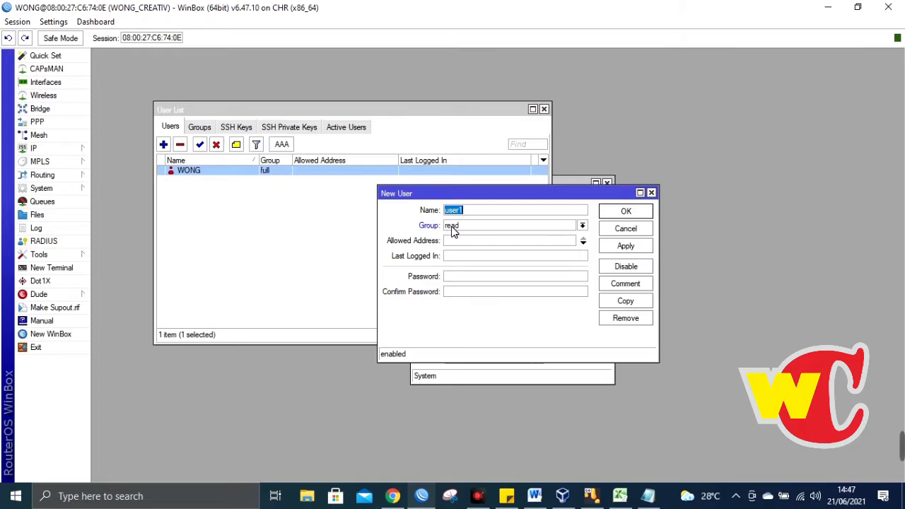
left_click(472, 210)
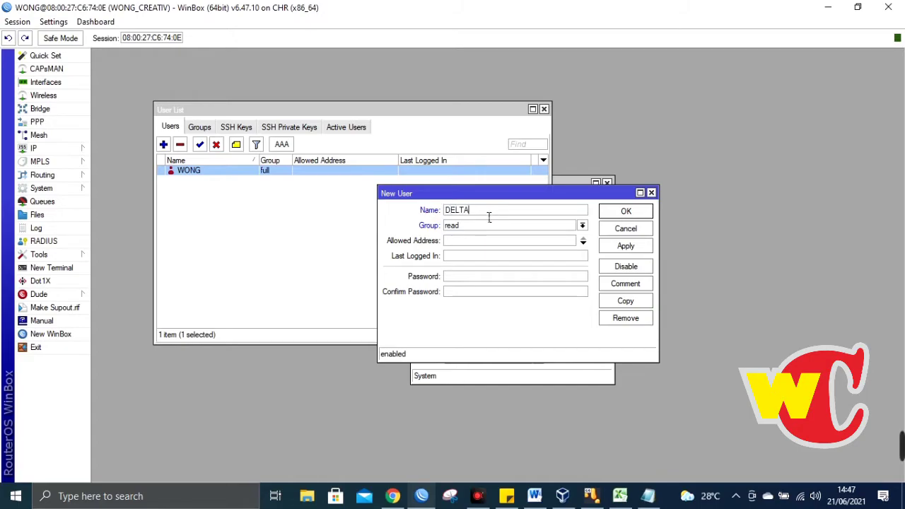
left_click(583, 227)
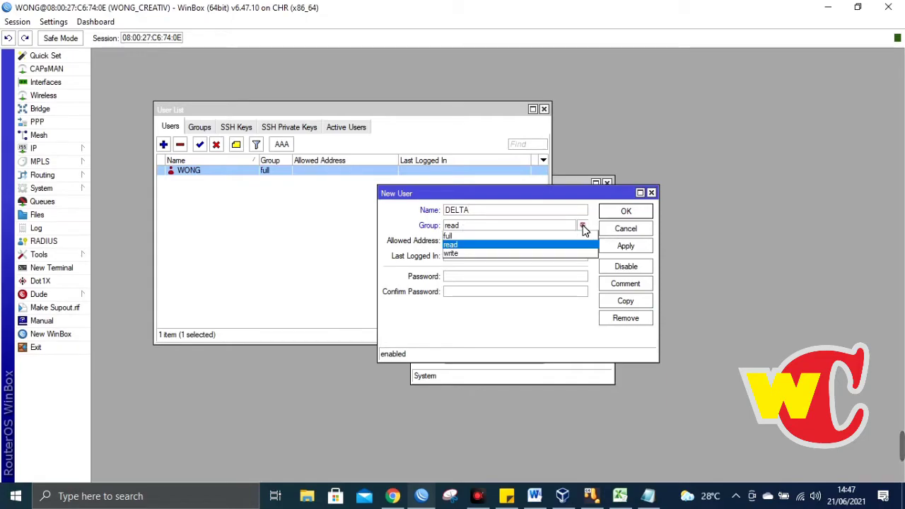
left_click(584, 227)
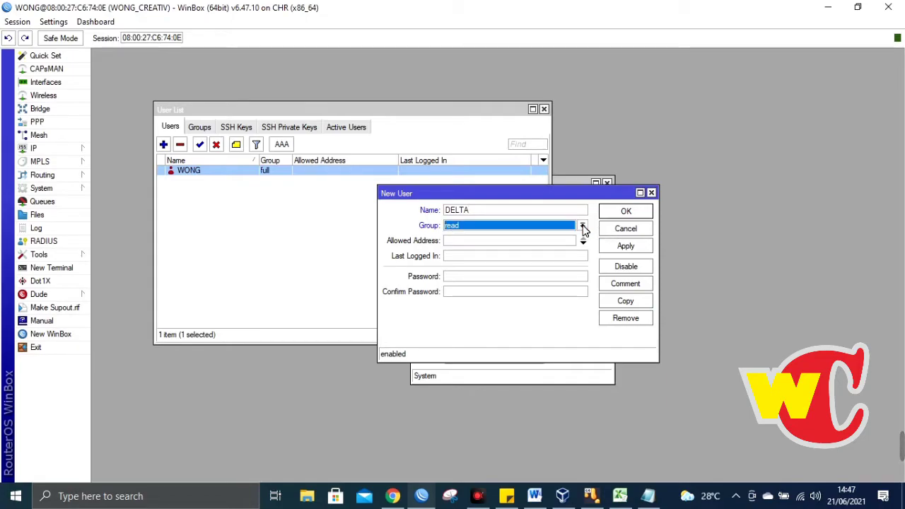
- Enter and confirm DELTA's password and apply to save the user
left_click(487, 281)
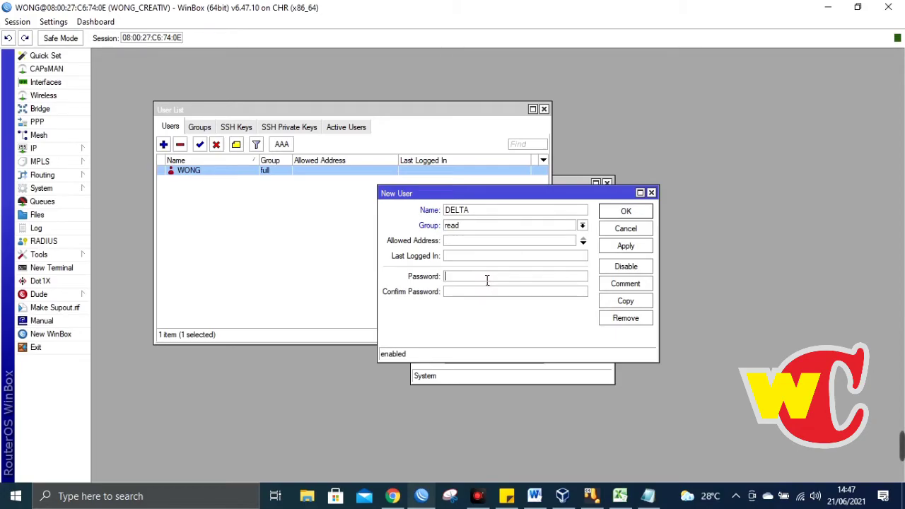
type("**")
left_click(497, 296)
type("***")
left_click(622, 248)
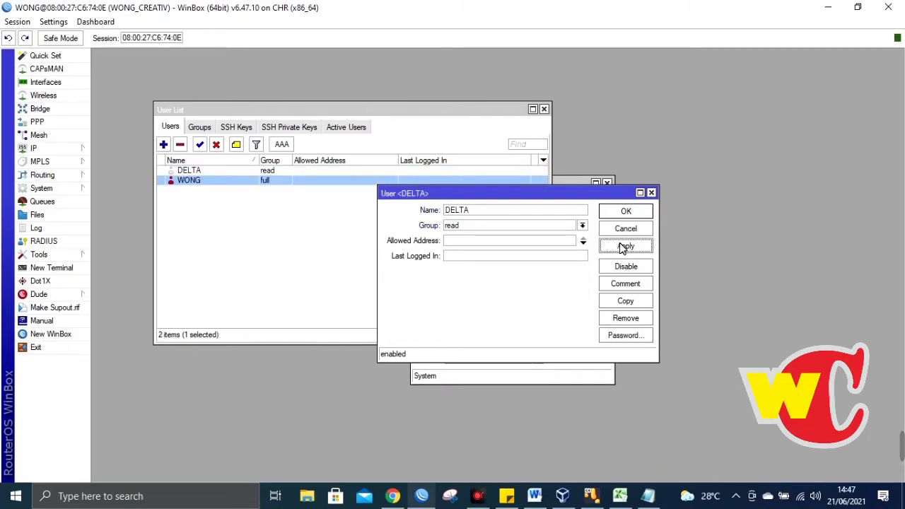
left_click(182, 172)
left_click(191, 181)
left_click(196, 173)
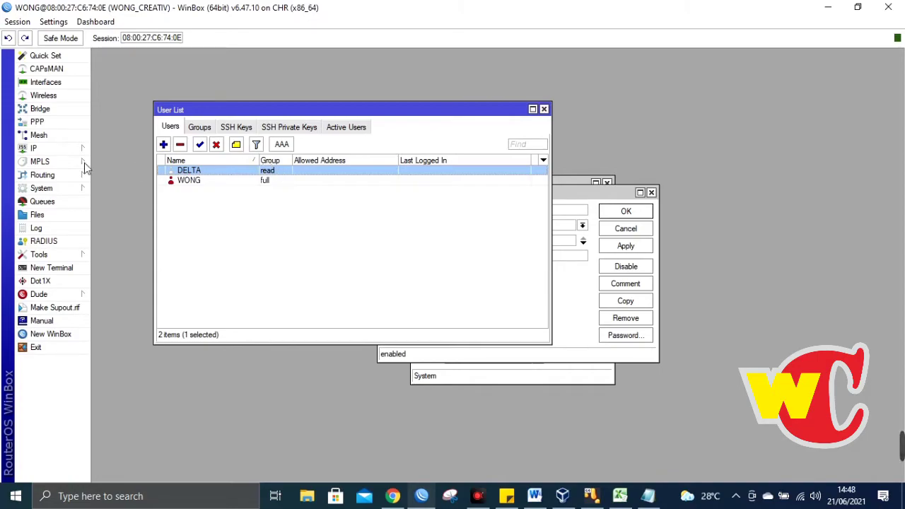
- Open a second WinBox session as DELTA, then restore its window to reveal WONG's session
left_click(76, 338)
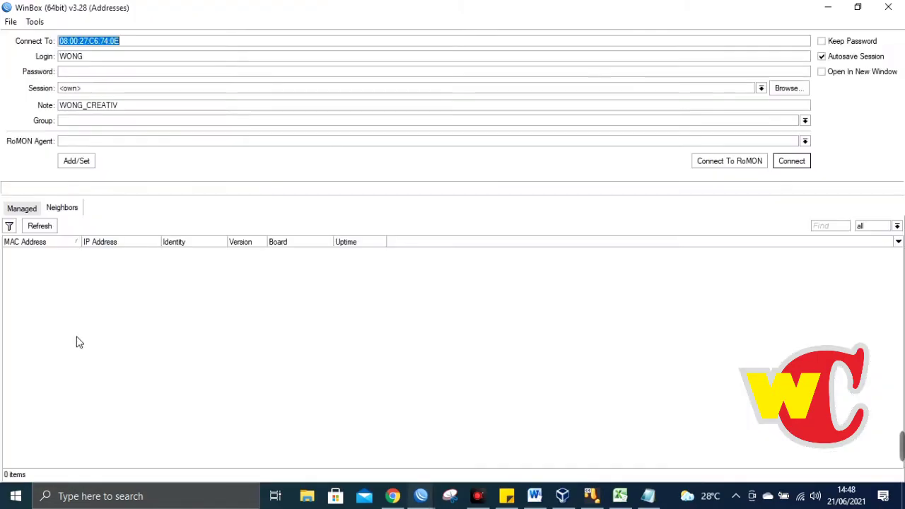
key("Tab")
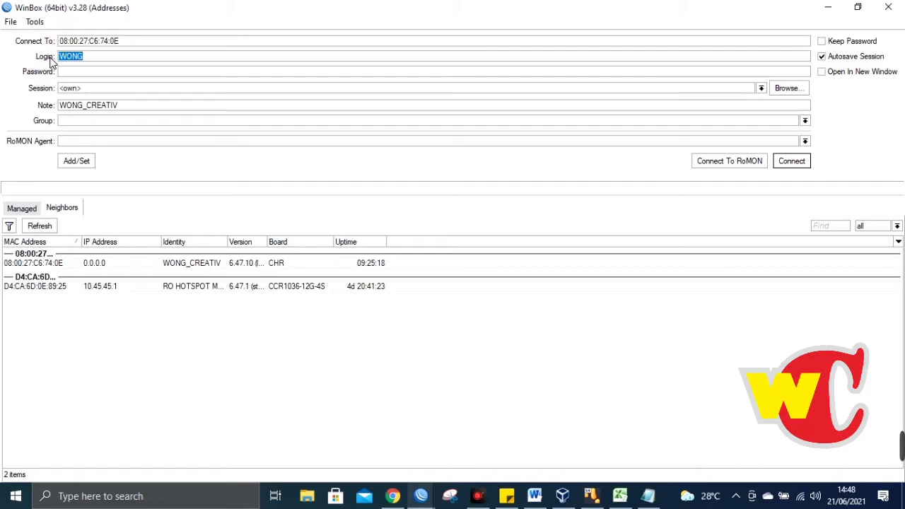
type("DELTA")
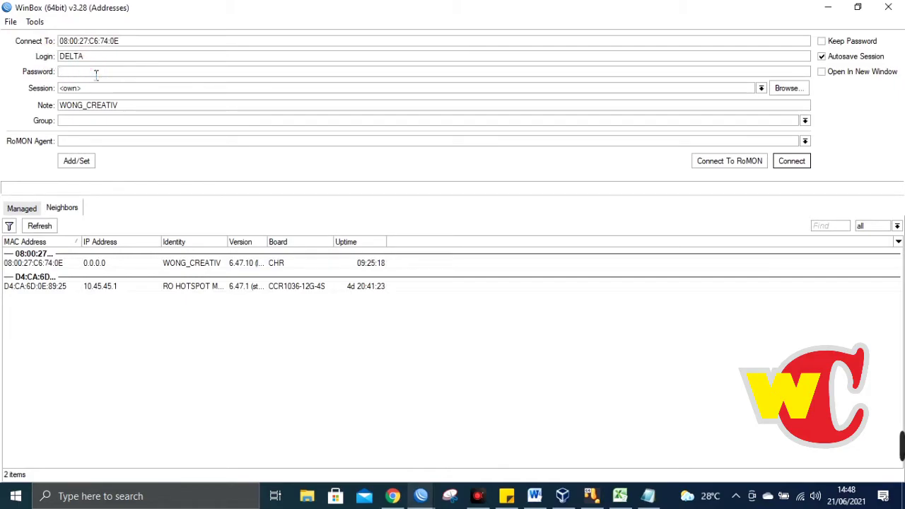
type("**")
left_click(793, 162)
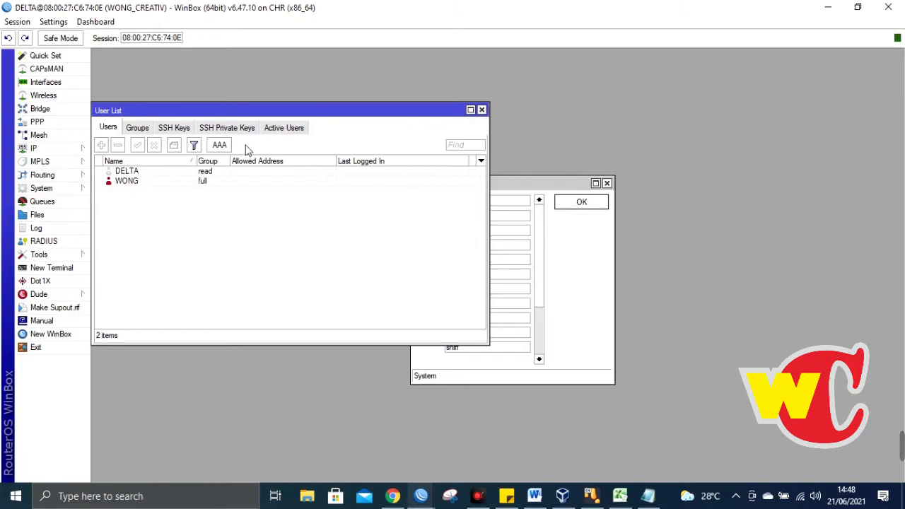
left_click_drag(229, 8, 638, 134)
- Restore the WONG window, hide the word processor, and bring both WinBox sessions back onto a clear desktop
left_click(857, 9)
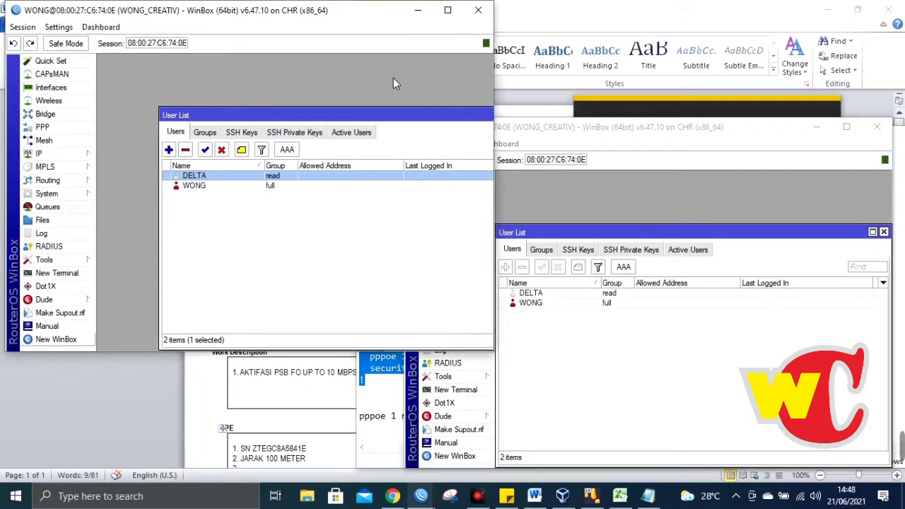
left_click_drag(332, 6, 332, 30)
left_click(832, 12)
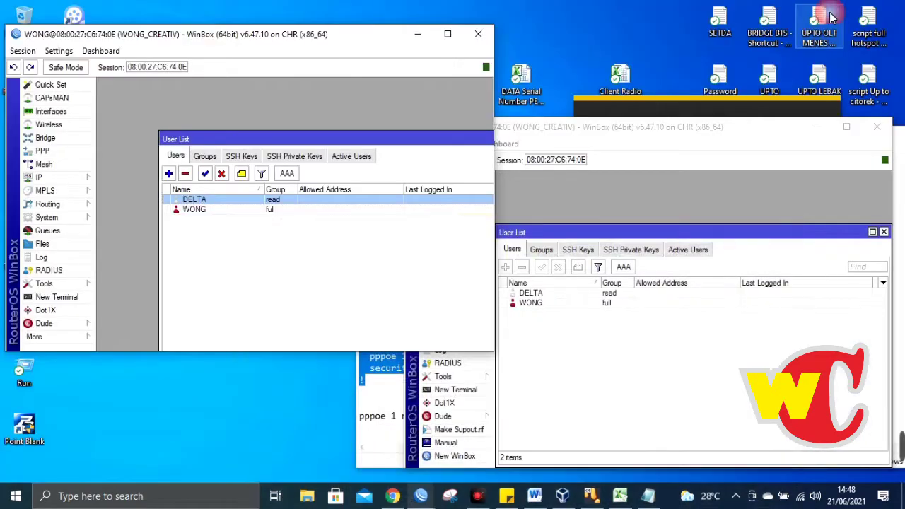
left_click(903, 495)
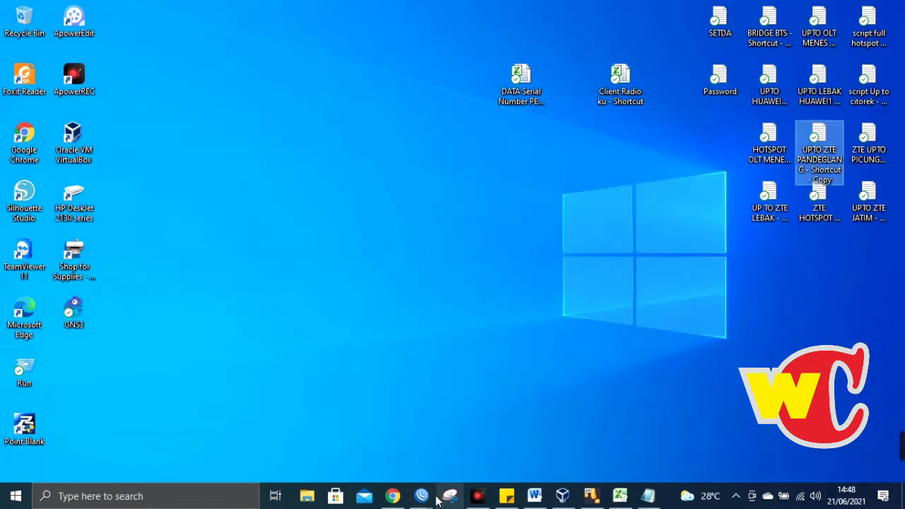
mouse_move(440, 498)
left_click(486, 446)
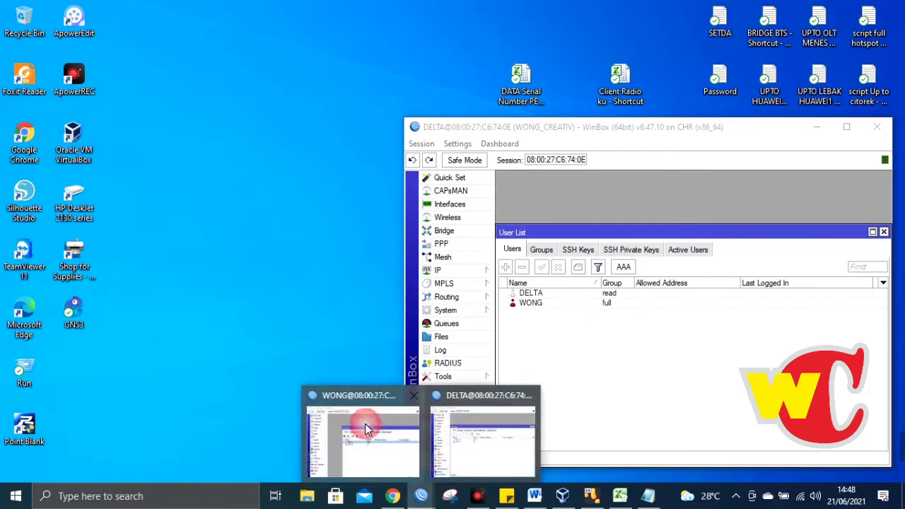
left_click(366, 427)
- Place the DELTA session at the upper right and the taller WONG session at the left
left_click_drag(647, 139, 703, 29)
left_click(342, 72)
left_click_drag(311, 47, 301, 41)
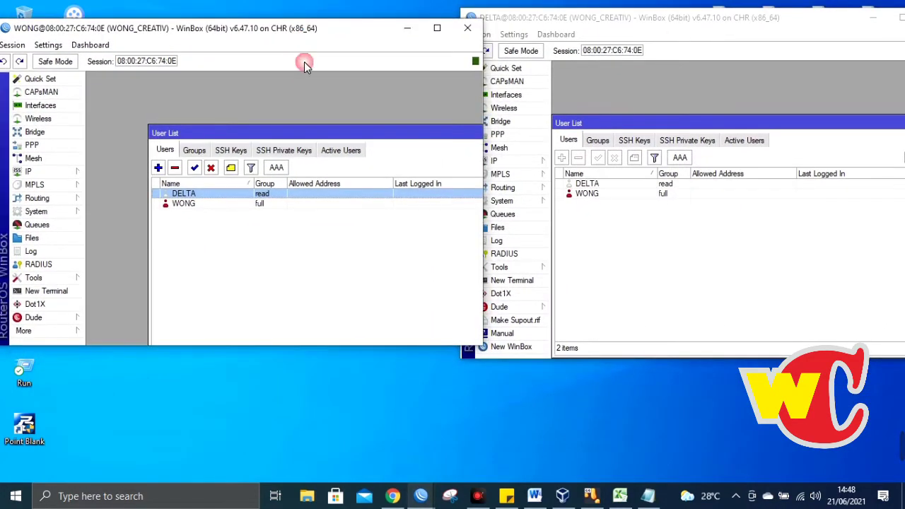
left_click_drag(331, 354, 329, 365)
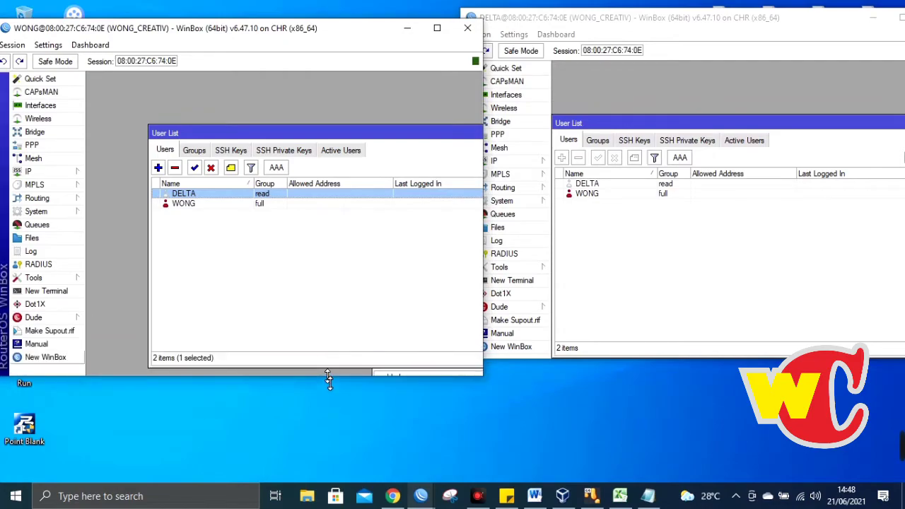
left_click(619, 194)
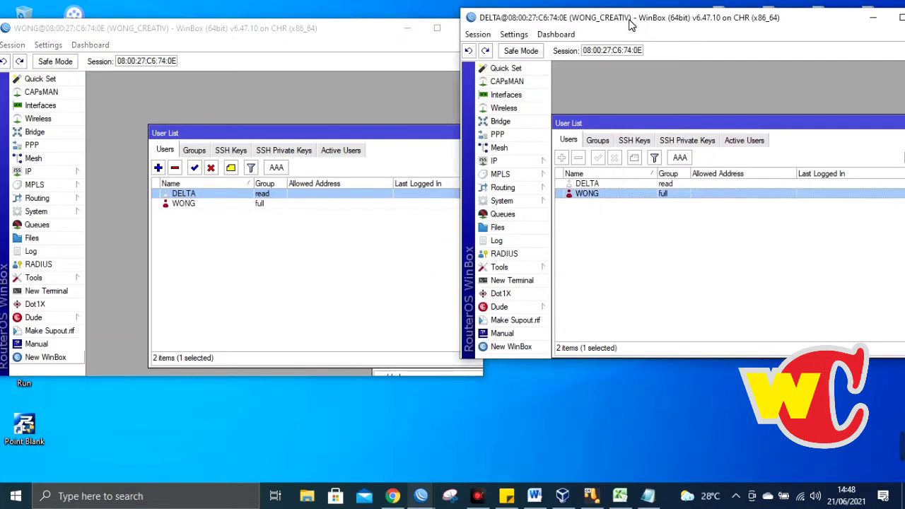
left_click_drag(629, 20, 651, 32)
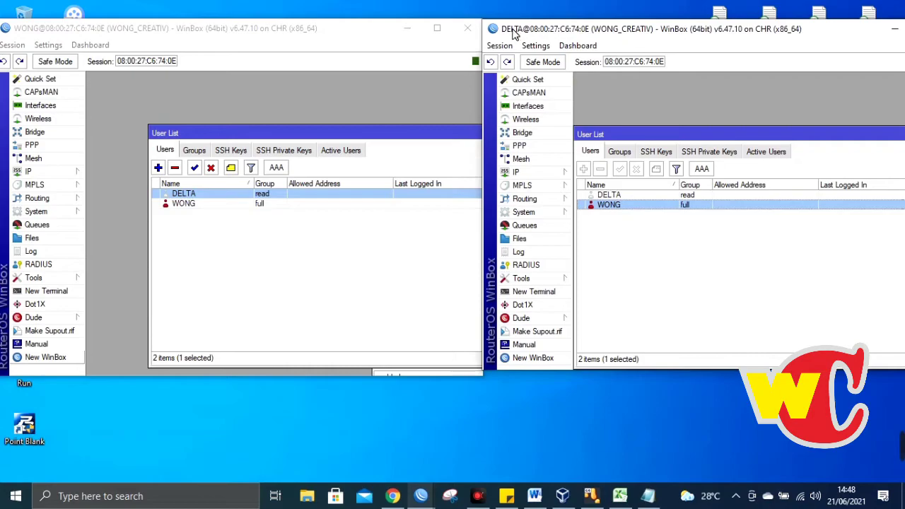
- Select DELTA in the DELTA session's user list and WONG in the WONG session's list
left_click(56, 37)
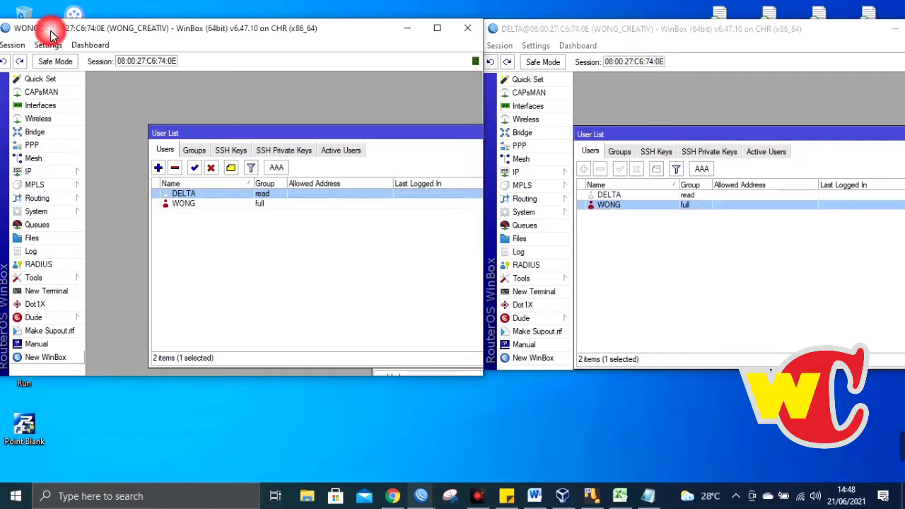
left_click(526, 41)
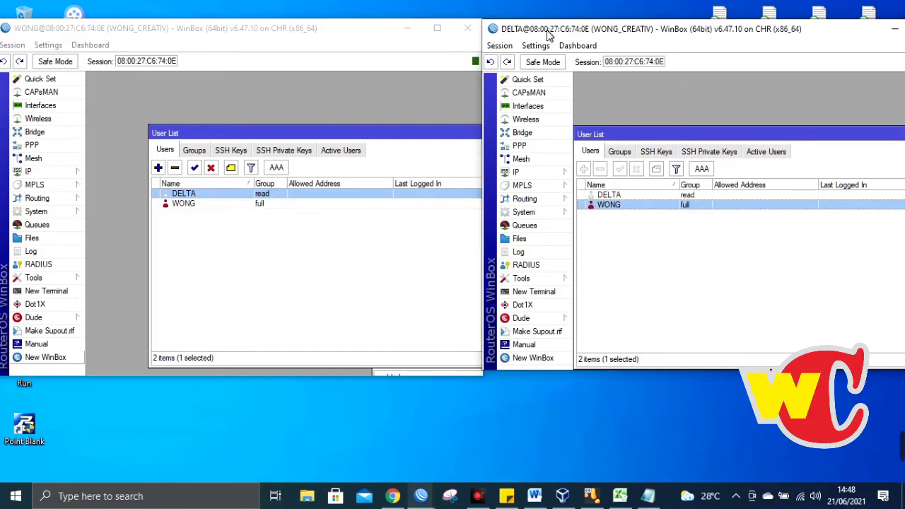
left_click(619, 194)
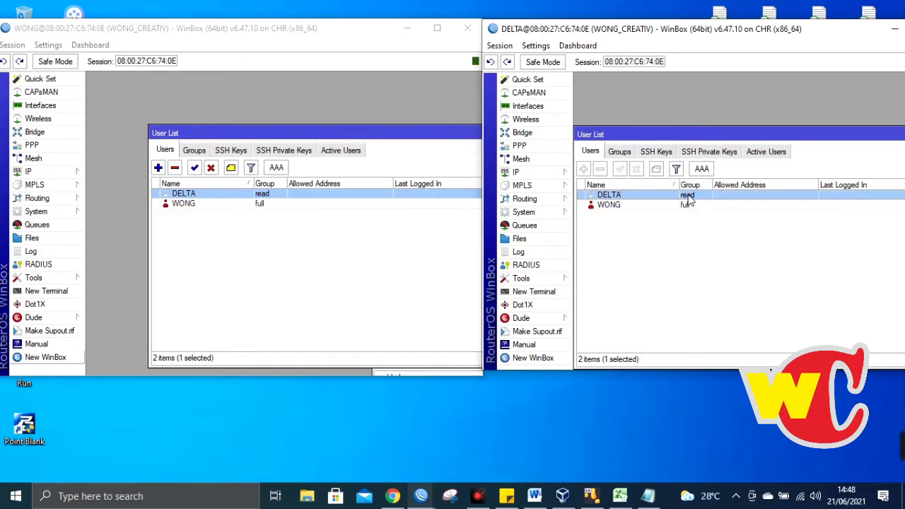
left_click(35, 33)
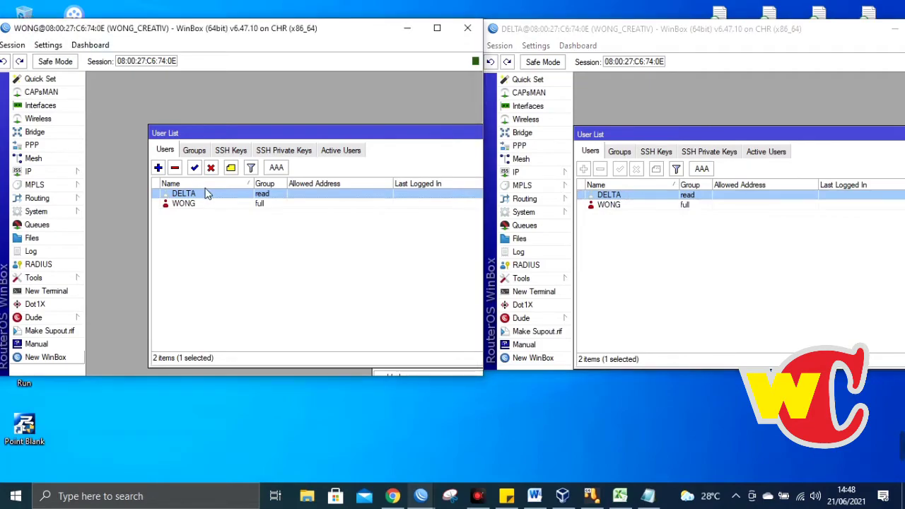
left_click(196, 204)
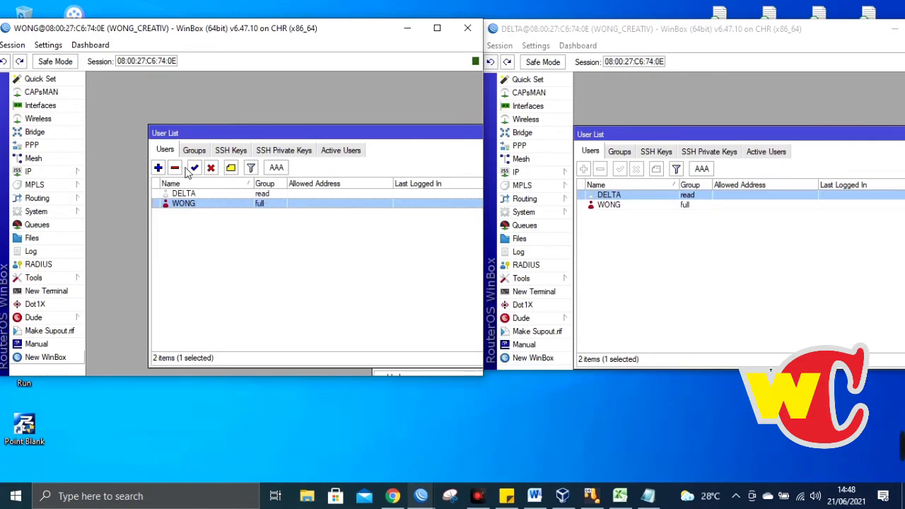
- Start a new user from the WONG session and move its form up and left
left_click(158, 168)
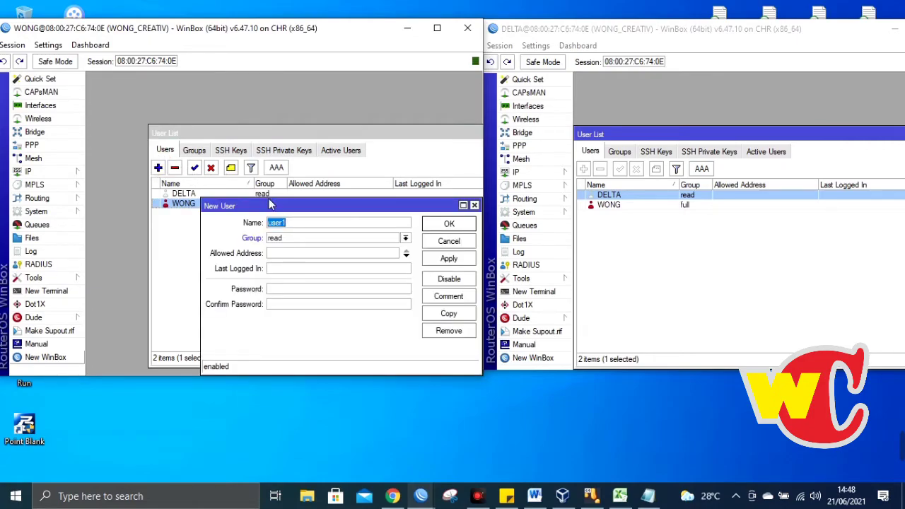
left_click_drag(292, 211, 277, 108)
left_click(43, 172)
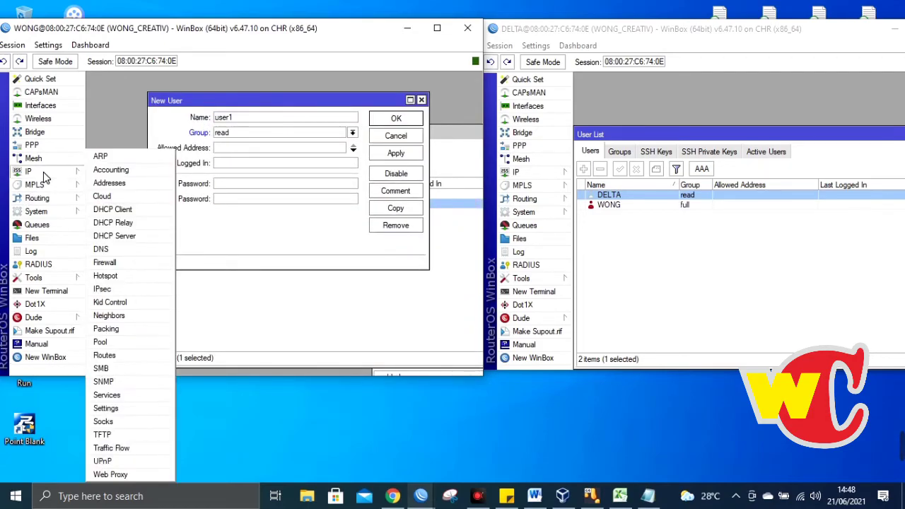
left_click(303, 100)
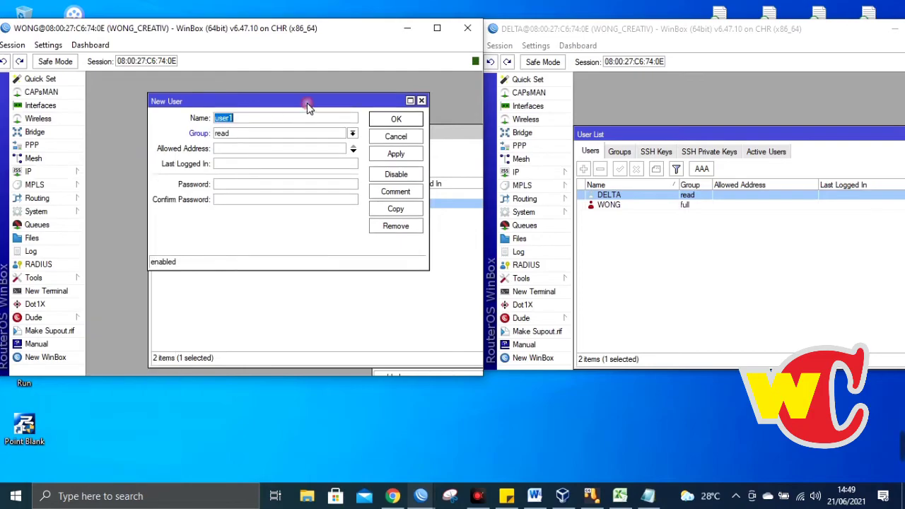
- As read-only DELTA, try removing a user, then browse Groups and SSH Keys before returning to Users
left_click(612, 35)
left_click(598, 170)
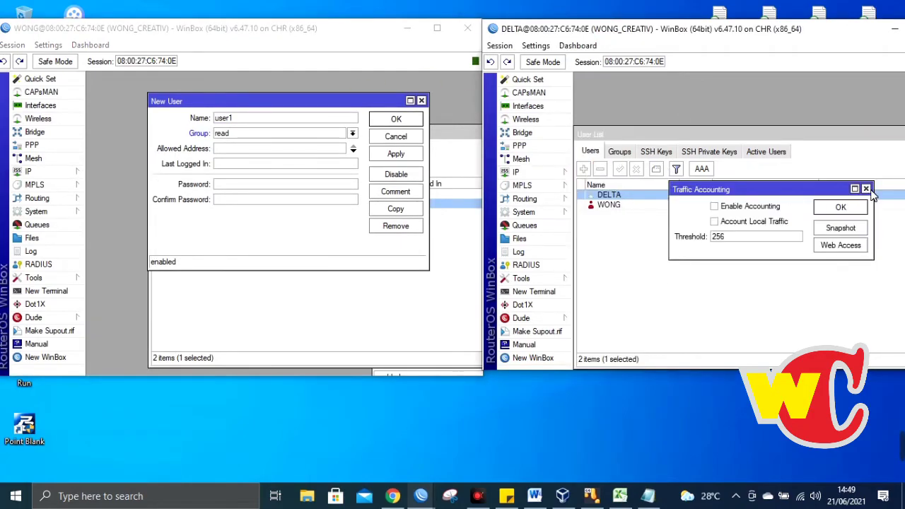
left_click(865, 189)
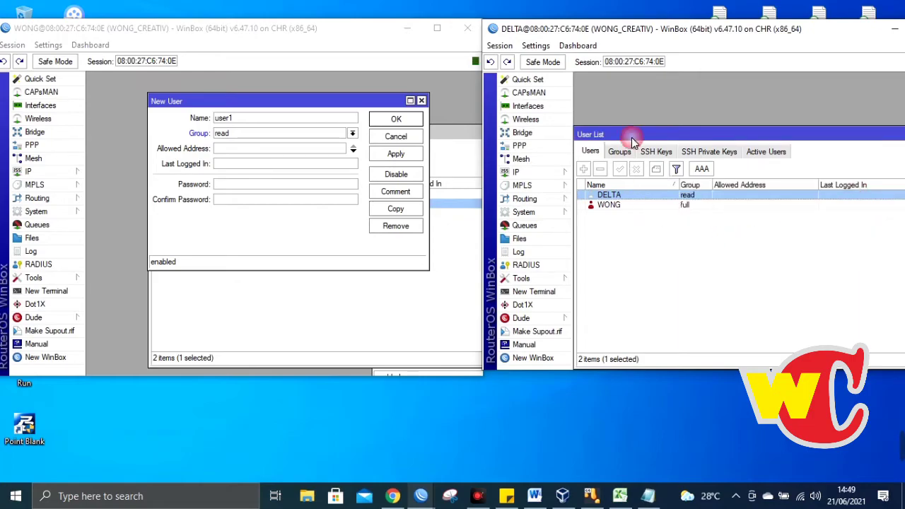
left_click(619, 153)
left_click(655, 152)
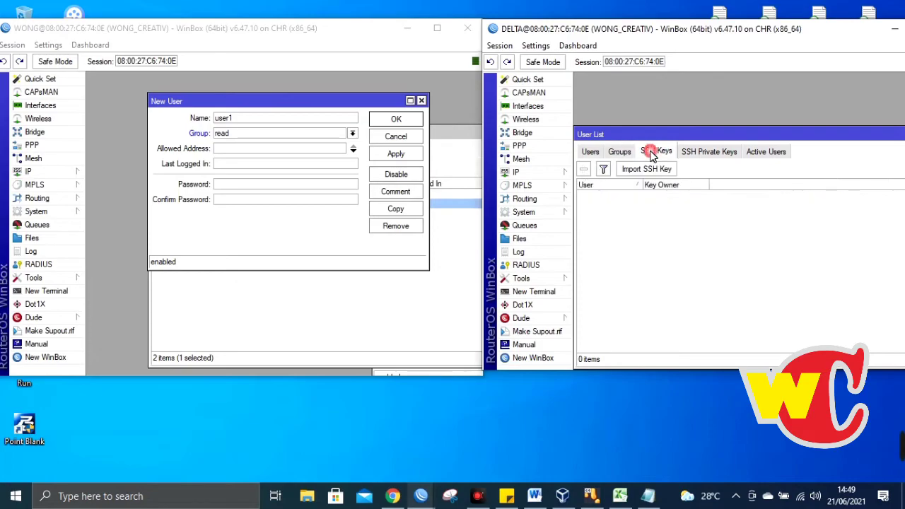
left_click(592, 152)
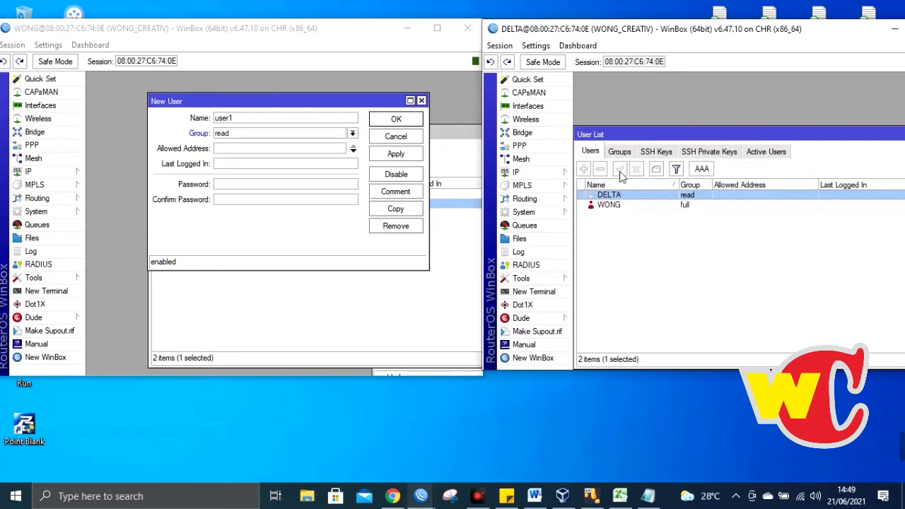
- Cancel user1 in WONG, then try the greyed add and edit buttons as DELTA
left_click(422, 100)
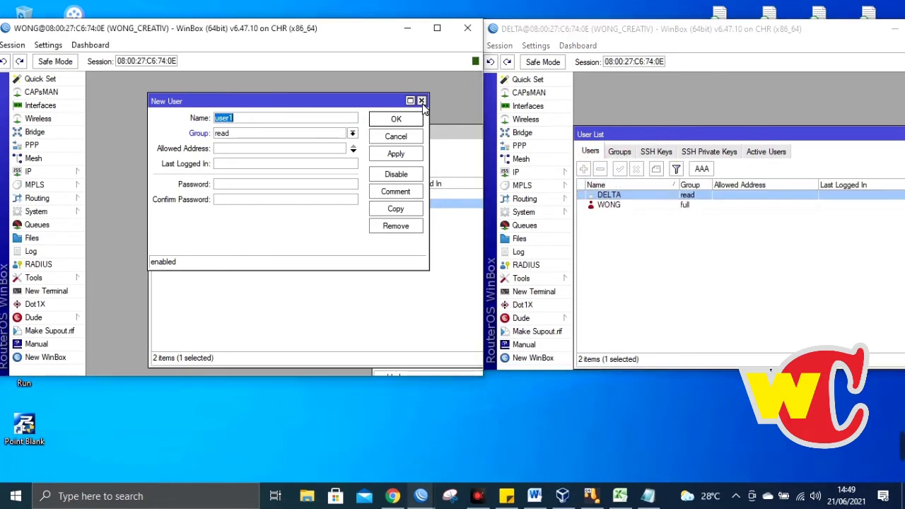
left_click(582, 172)
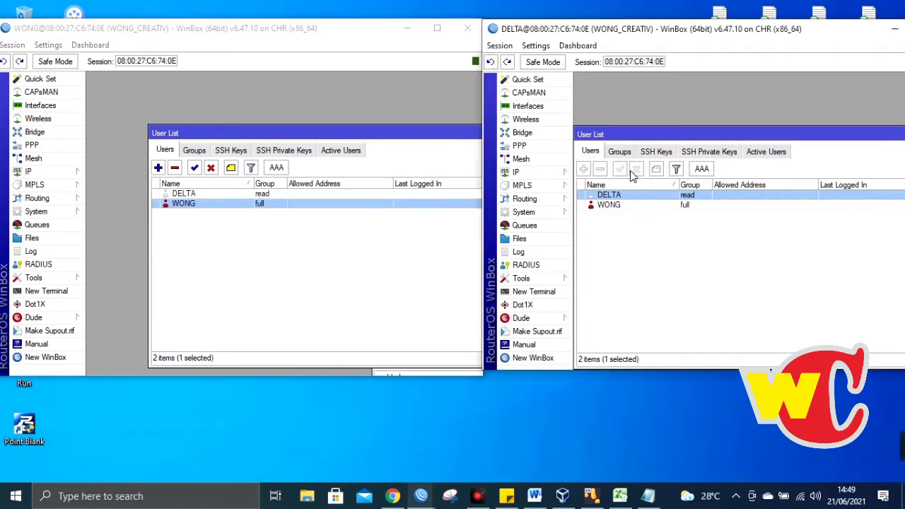
left_click(585, 171)
left_click(587, 171)
left_click(617, 170)
- In WONG's Groups tab, inspect and close the read group's policies, then open the full group
left_click(196, 153)
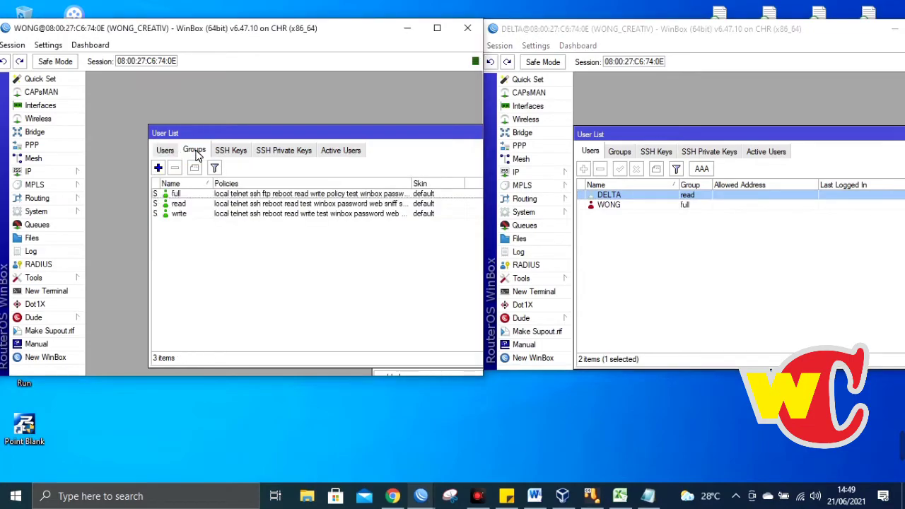
double_click(195, 204)
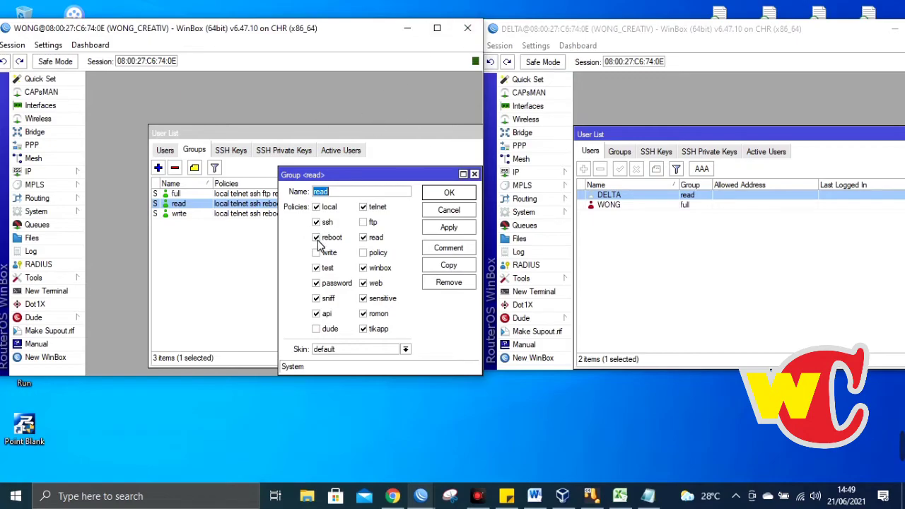
left_click_drag(386, 183, 320, 161)
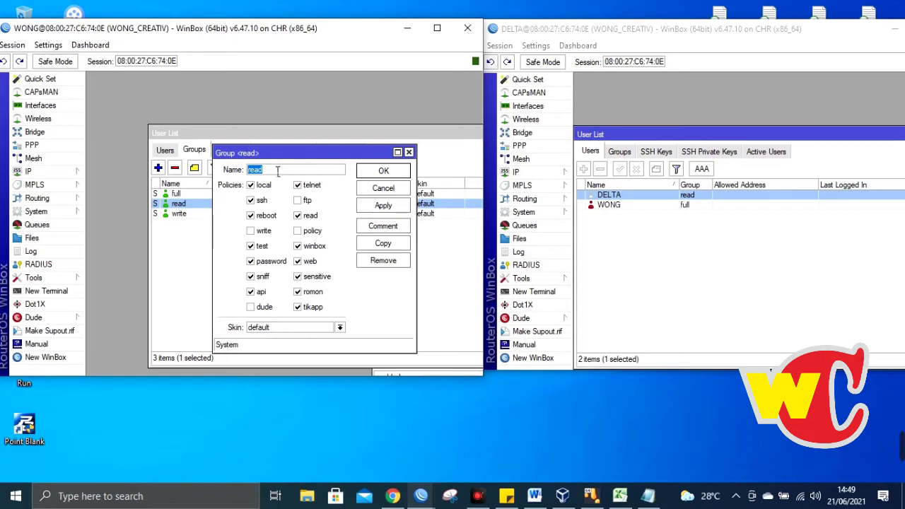
left_click(409, 153)
double_click(261, 195)
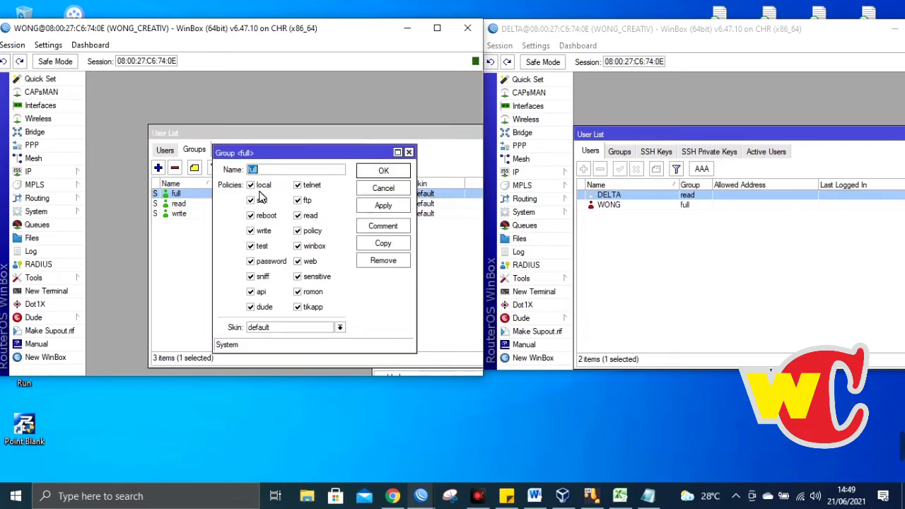
- In DELTA's Groups tab, open the read group's policies and reposition its window
left_click(773, 139)
left_click(614, 153)
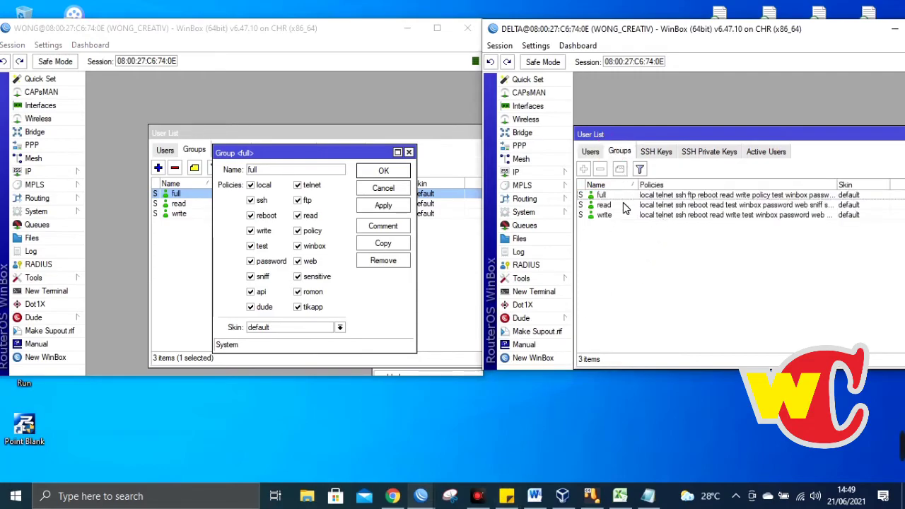
double_click(604, 205)
left_click_drag(838, 168, 702, 193)
left_click(847, 190)
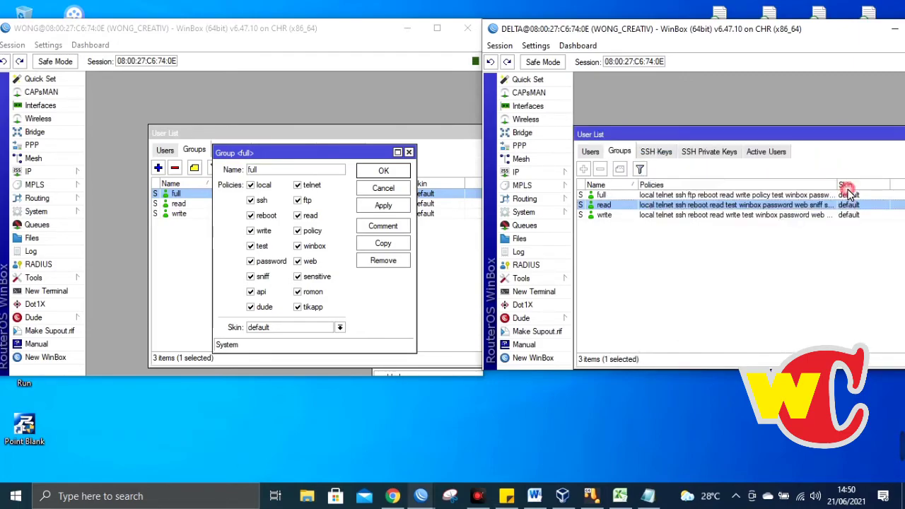
double_click(670, 205)
left_click_drag(696, 170, 679, 149)
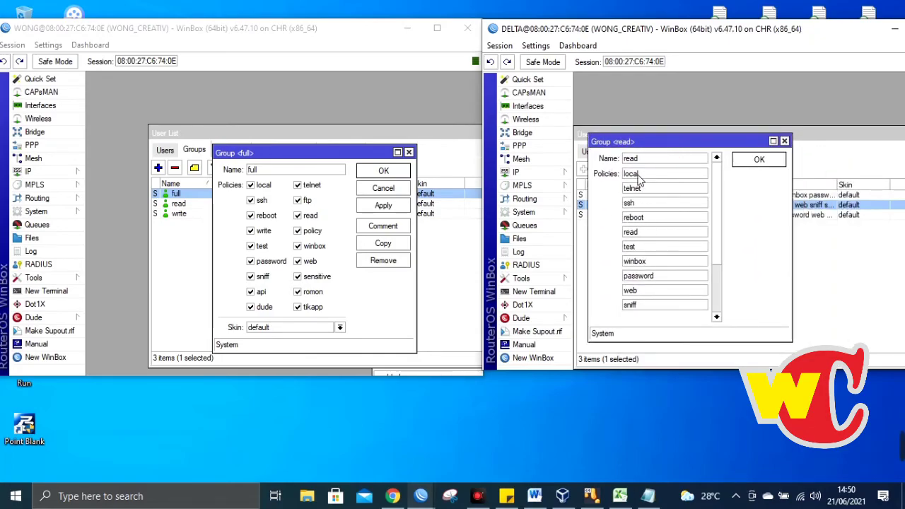
- Check the read group's policy entries one by one in the DELTA session
left_click(642, 233)
left_click(645, 246)
left_click(646, 259)
left_click(649, 175)
left_click(645, 190)
left_click(648, 218)
left_click(649, 262)
left_click(645, 291)
- Bring WONG's full group window forward and return to the DELTA session
left_click(330, 152)
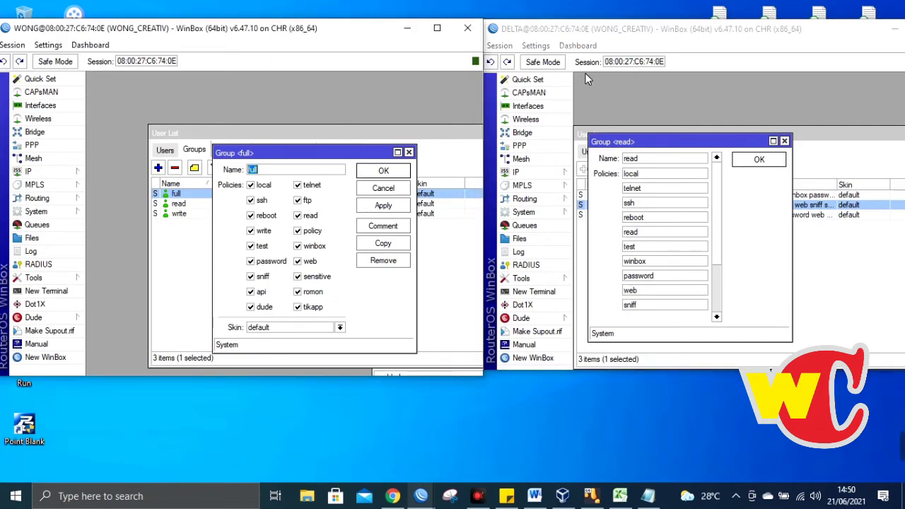
left_click(606, 39)
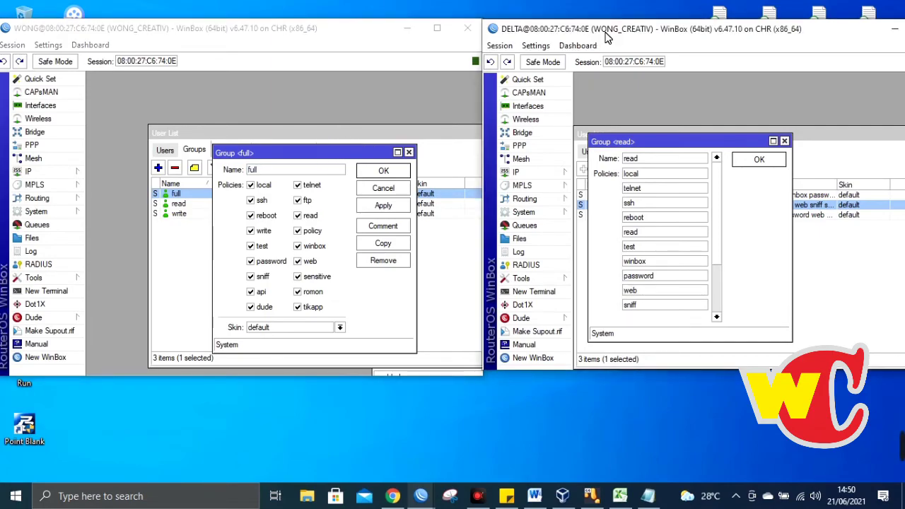
left_click(479, 498)
left_click(484, 500)
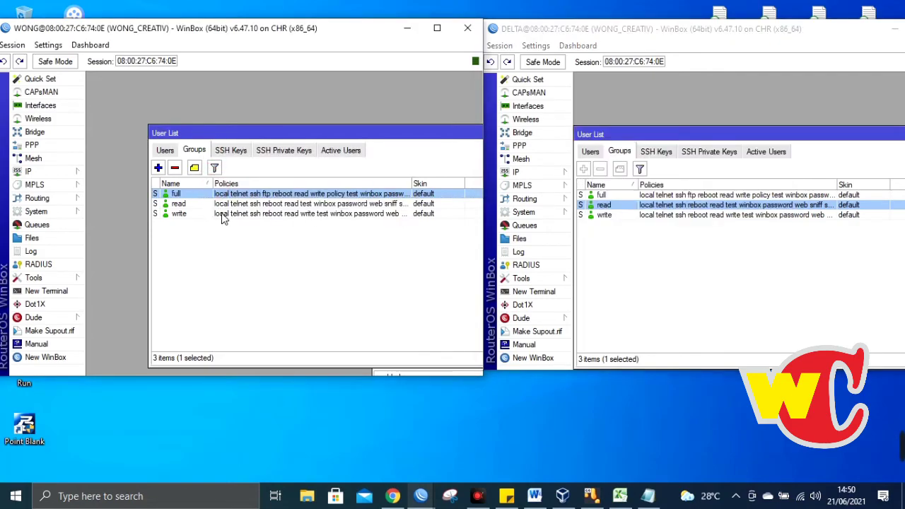
- Open the write group's policies in WONG, then view and close DELTA's full group window
double_click(221, 213)
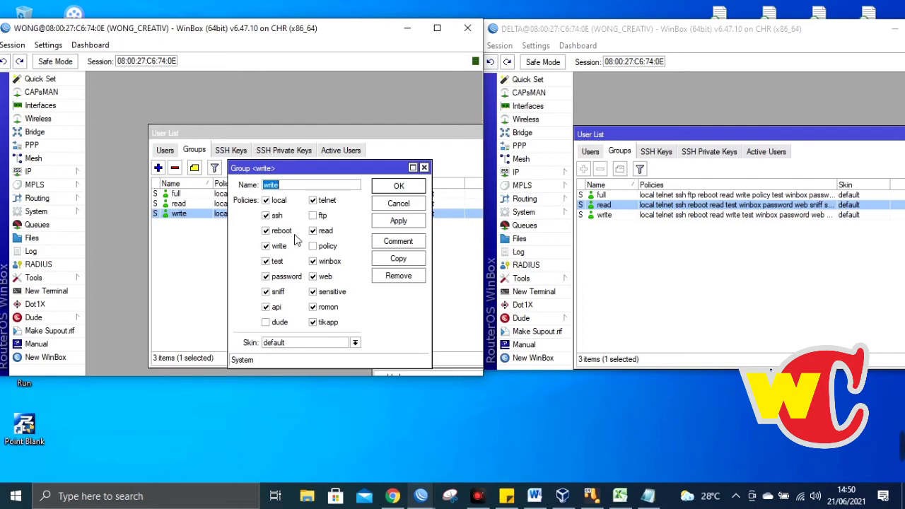
left_click_drag(351, 170, 407, 148)
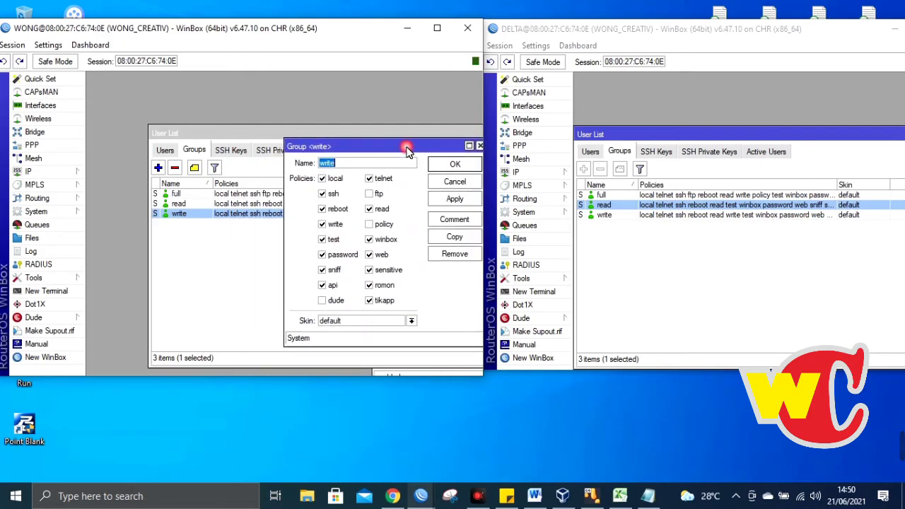
left_click(748, 138)
double_click(632, 196)
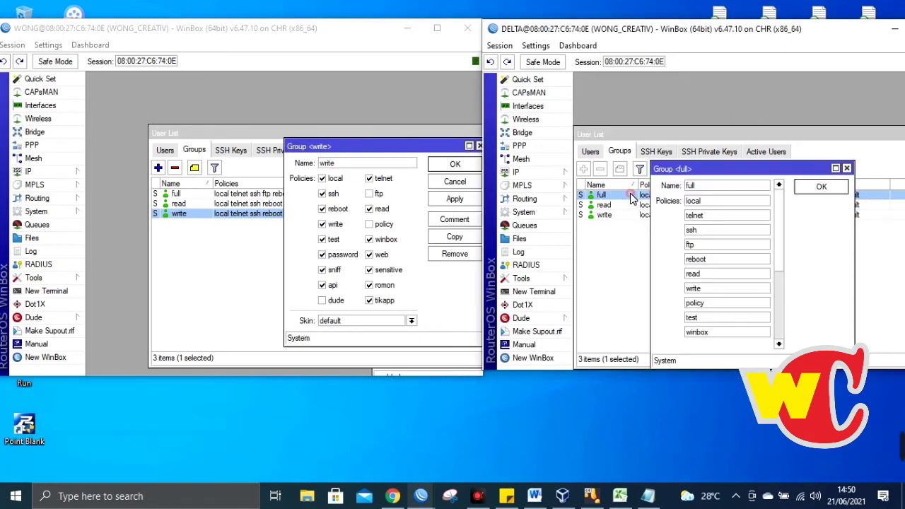
left_click_drag(735, 170, 649, 185)
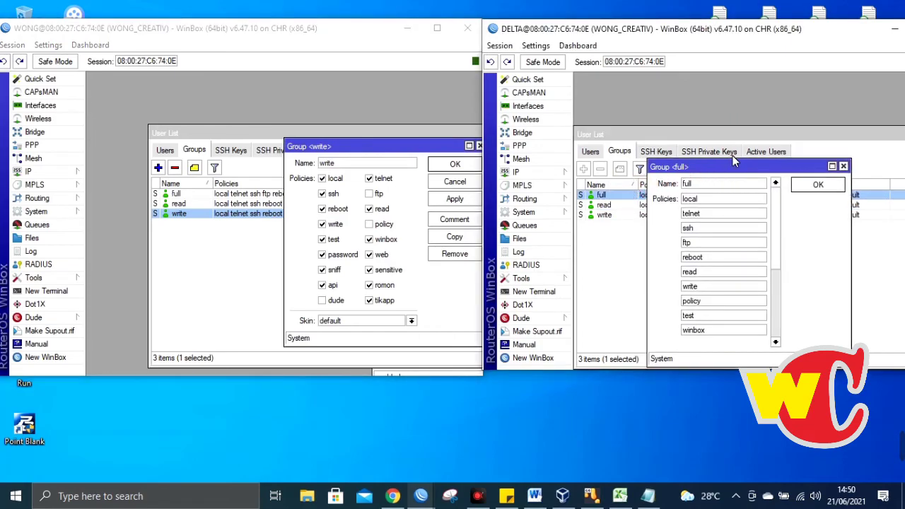
left_click(844, 166)
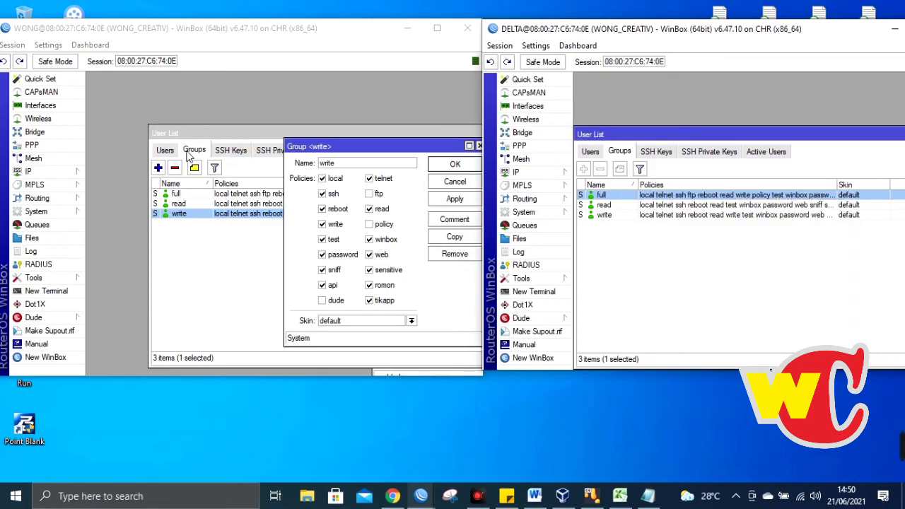
- Open WONG's full group policies and reopen Group <write>, moving it to the left
left_click_drag(344, 146, 338, 133)
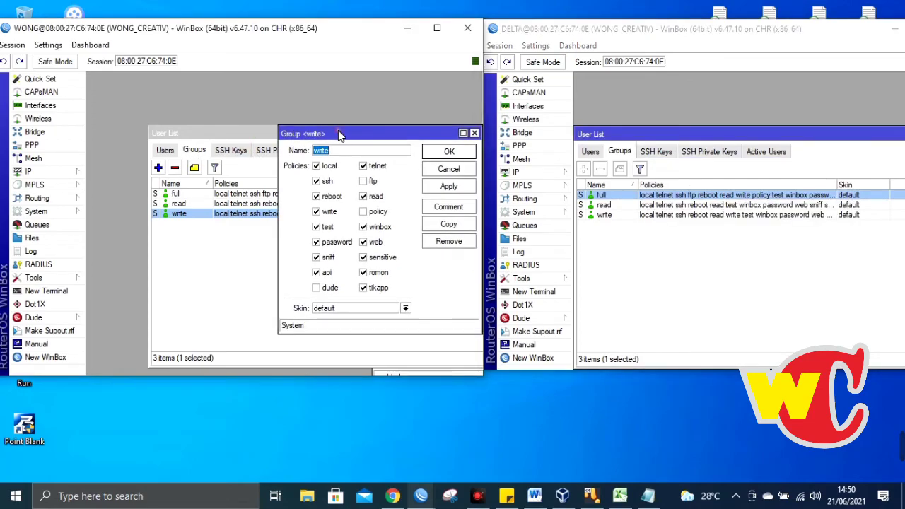
left_click(198, 148)
double_click(197, 193)
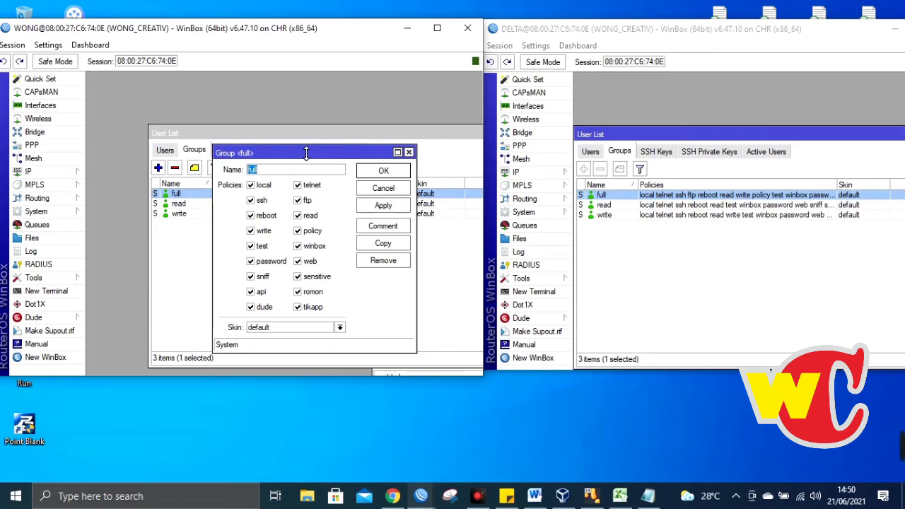
left_click_drag(269, 153, 269, 139)
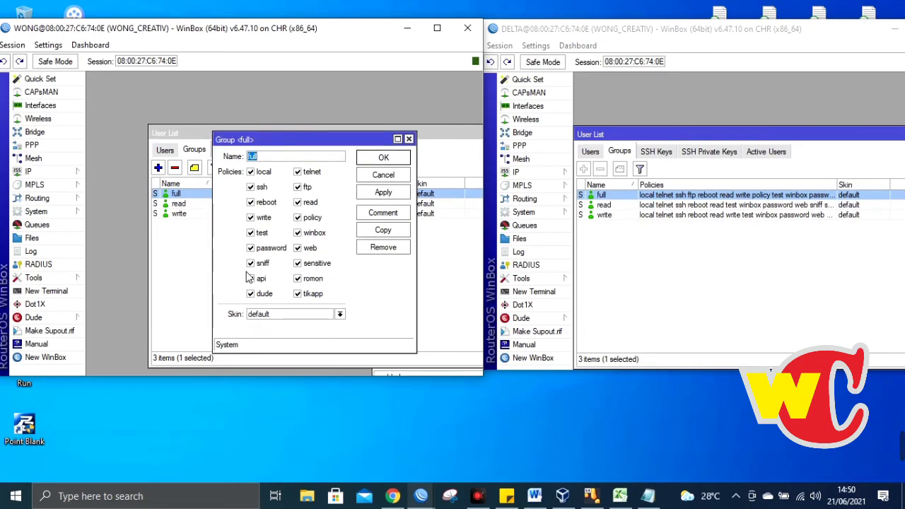
left_click(183, 212)
double_click(183, 213)
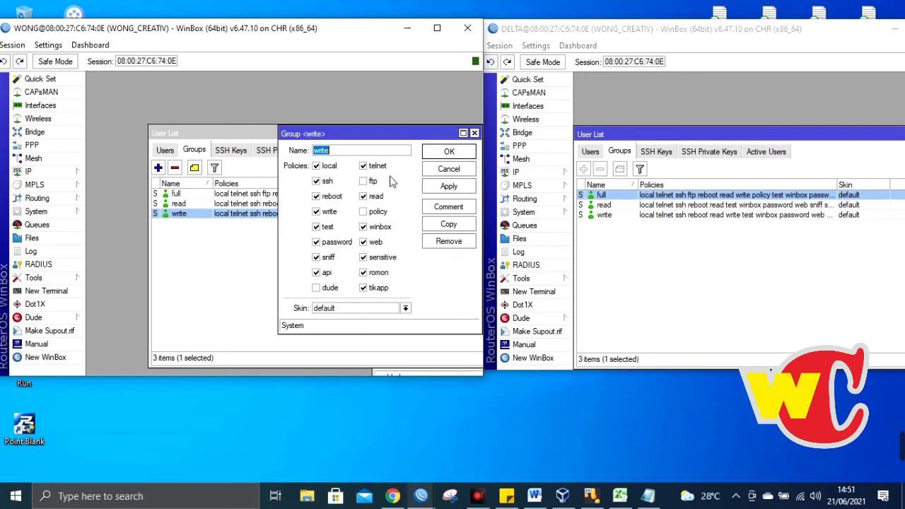
left_click_drag(417, 138, 273, 134)
left_click(373, 134)
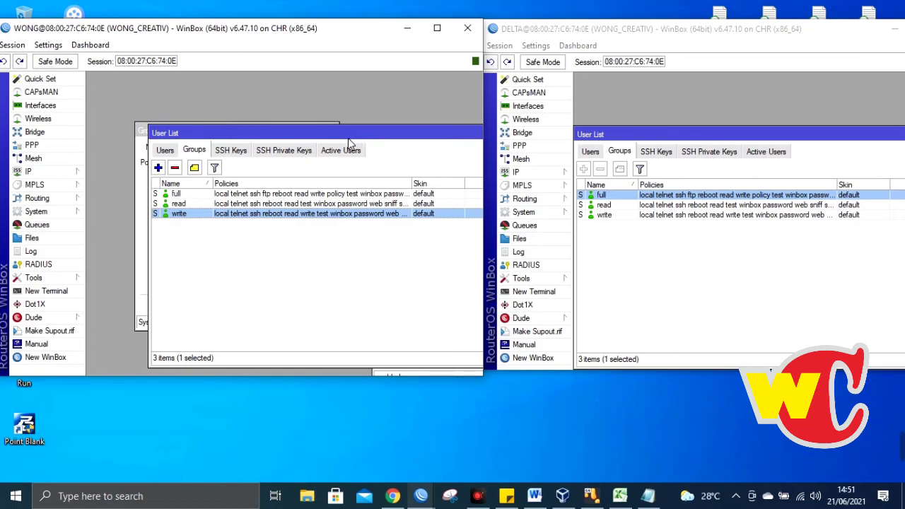
- Move the User List down, with Group <write> at left and Group <full> beside it
left_click_drag(348, 138, 348, 221)
left_click_drag(290, 128, 256, 112)
left_click(355, 140)
left_click_drag(346, 143, 398, 117)
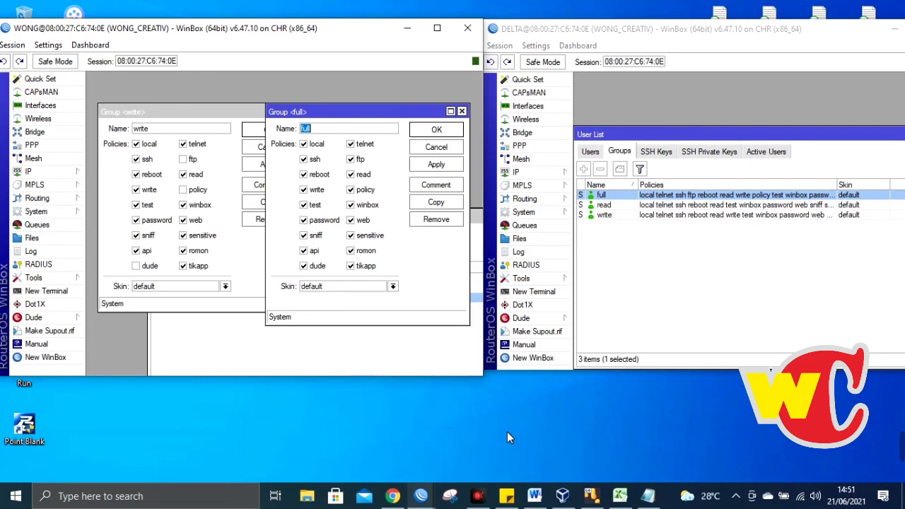
left_click(480, 497)
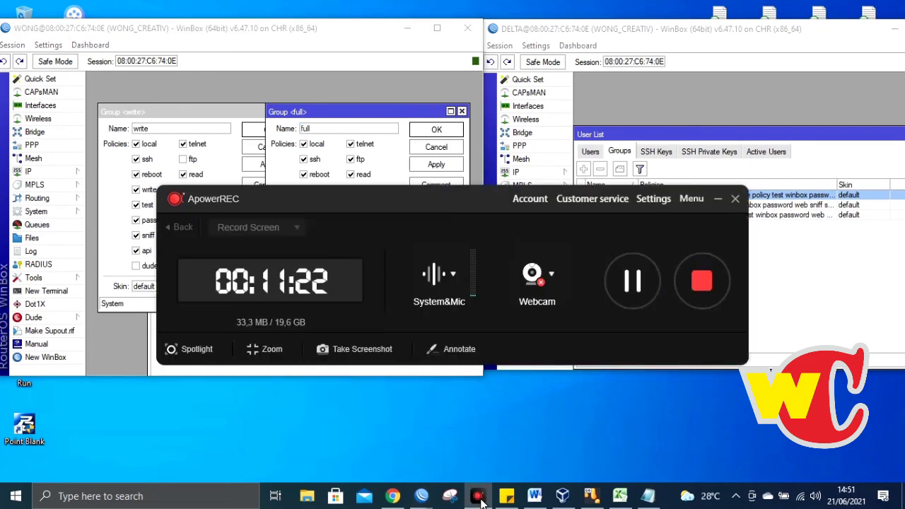